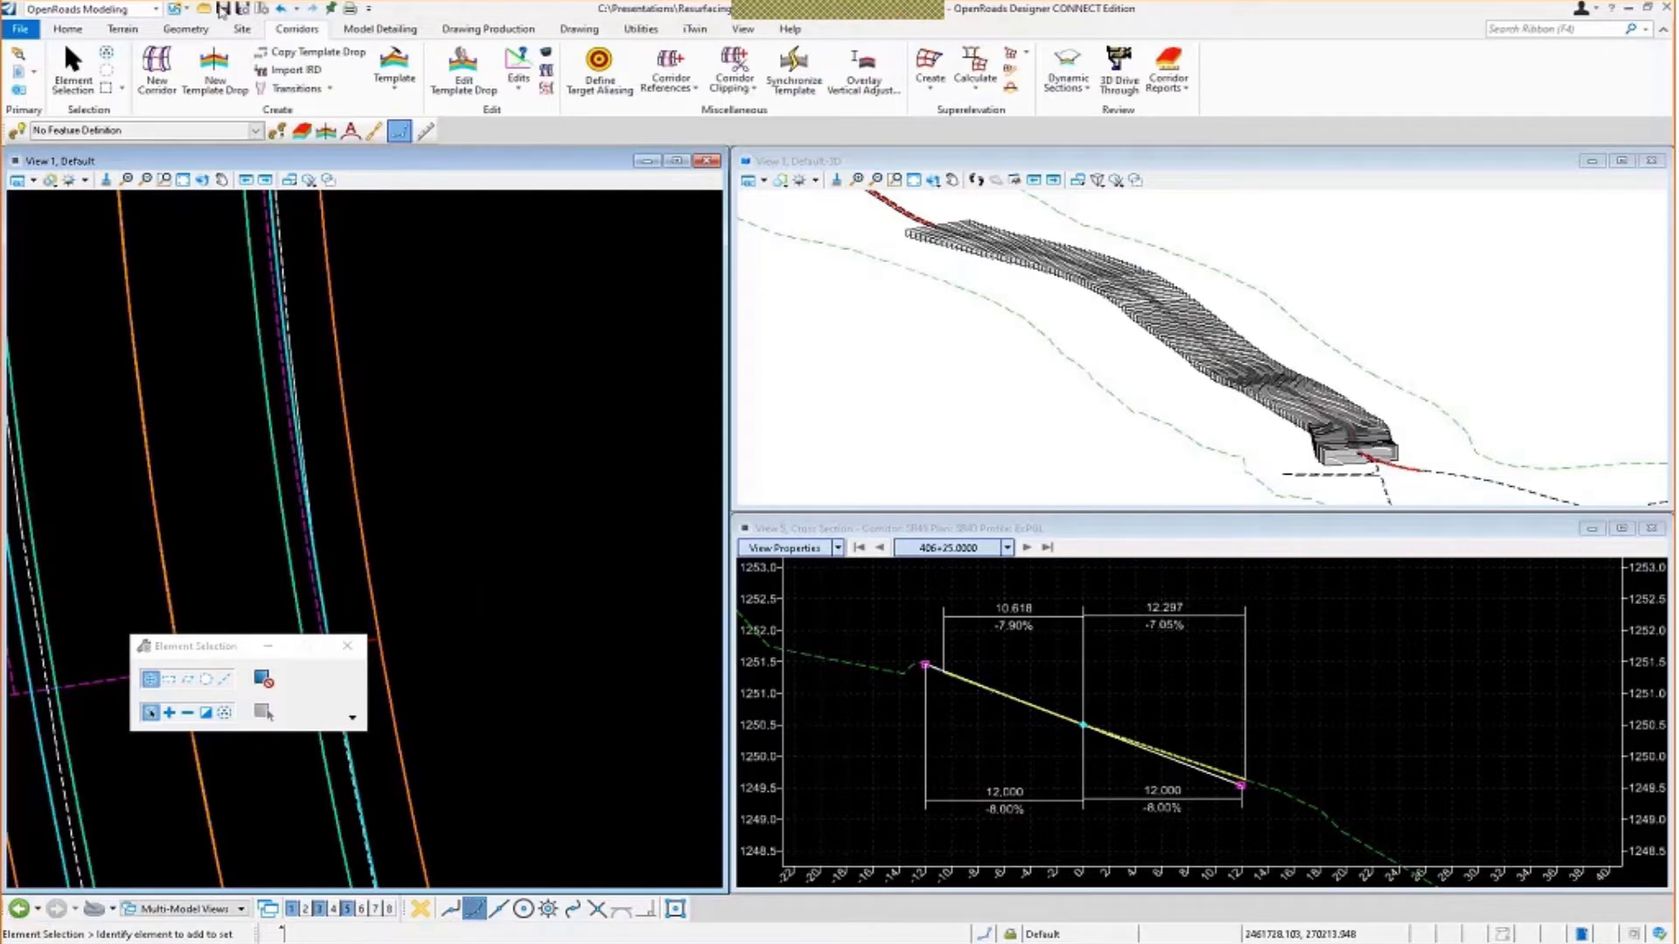
Open SR43_Cor_Overlay_Pavt.dgn and move the Element Selection window clear of the plan view.
left_click(205, 10)
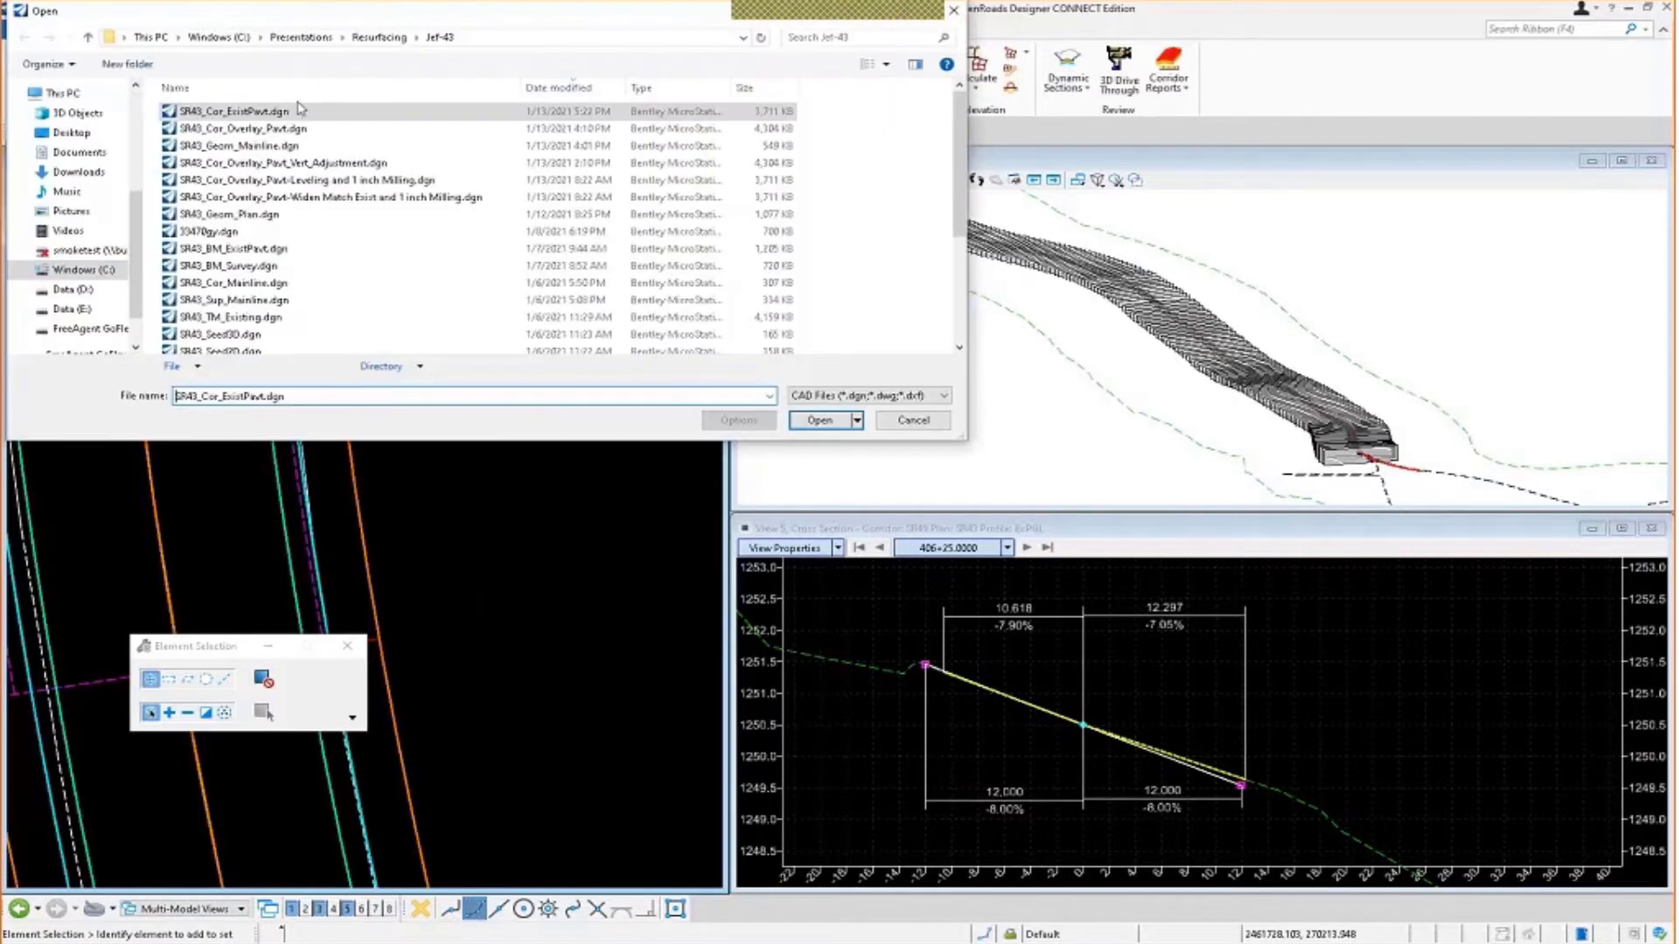
left_click(306, 129)
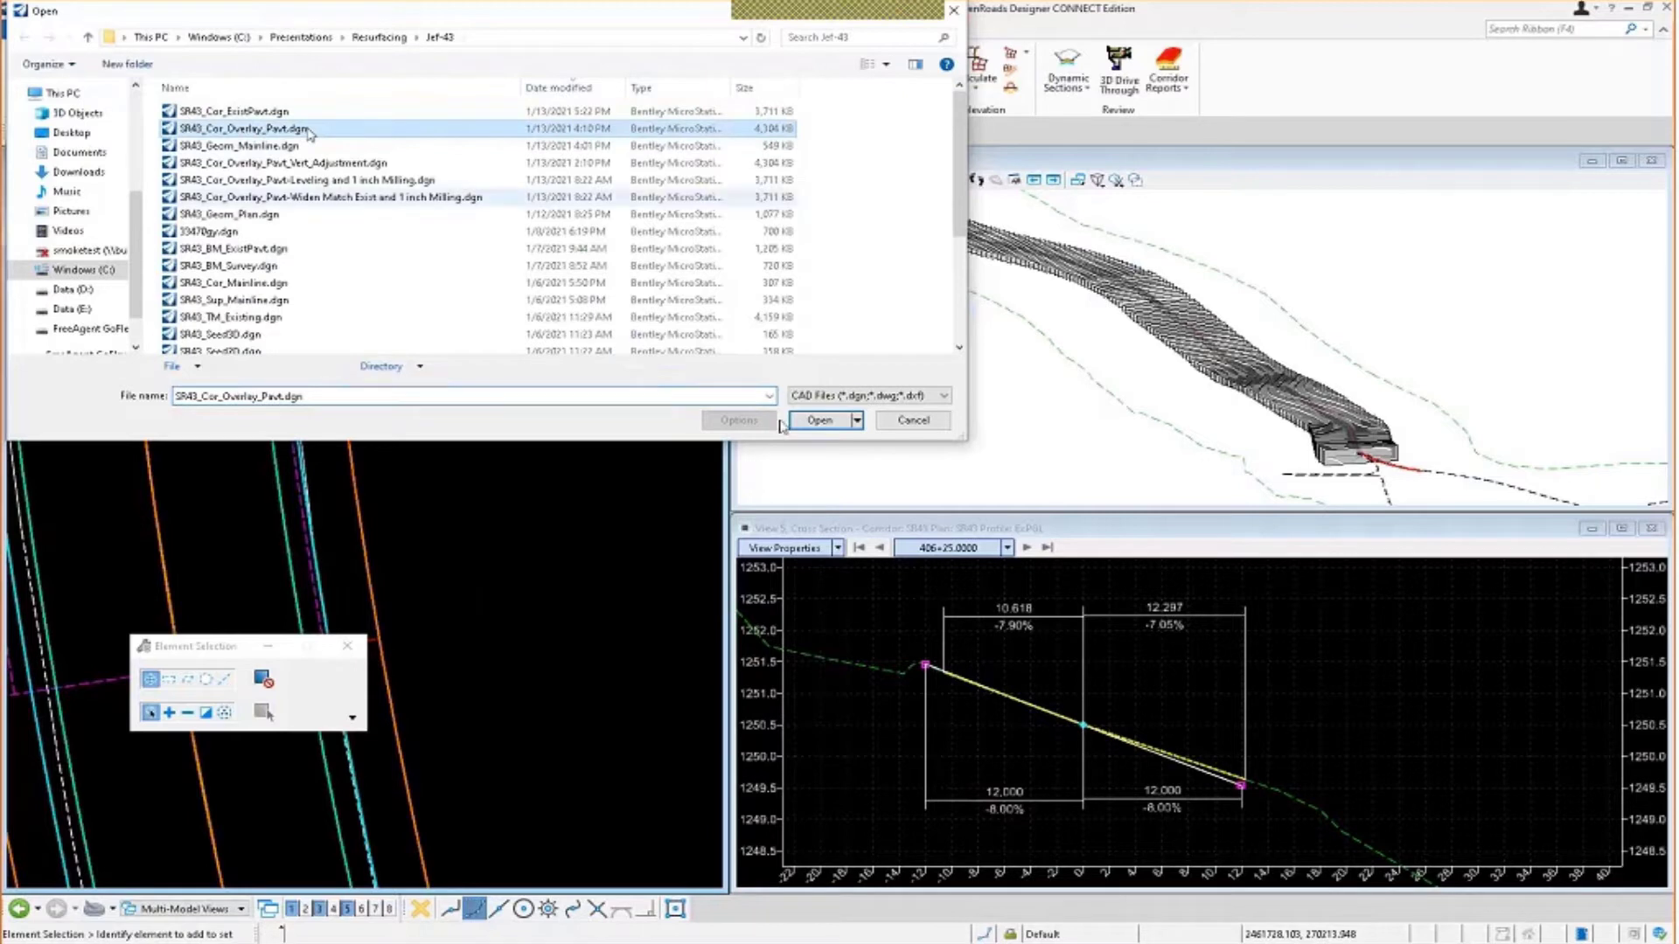
left_click(820, 420)
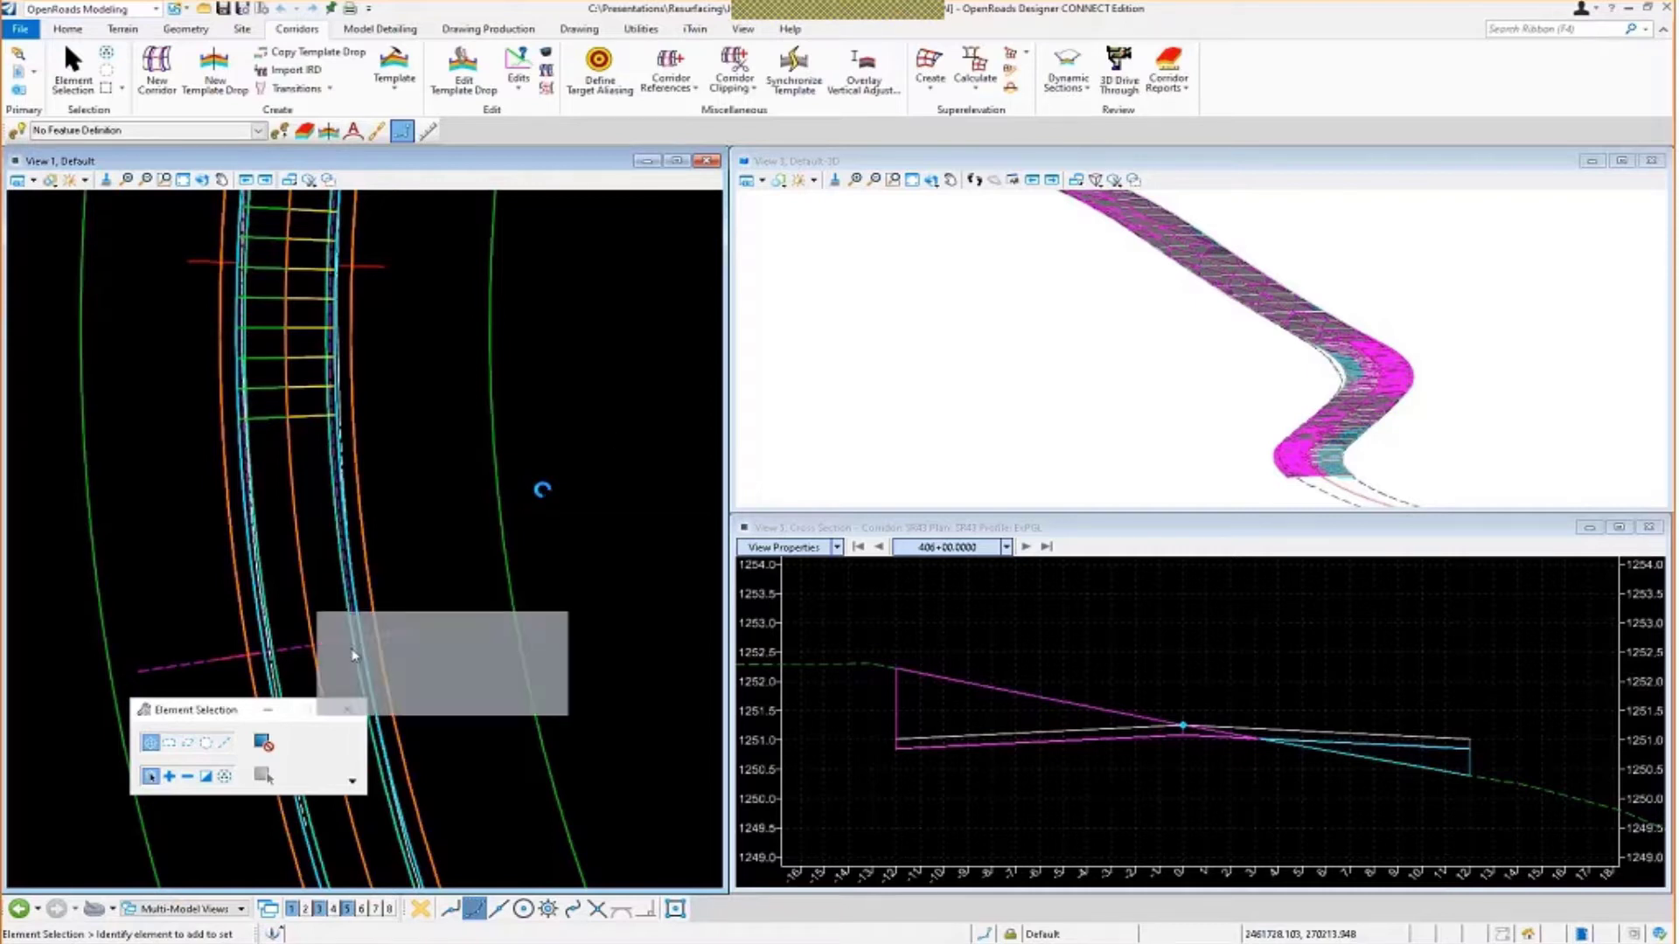
left_click_drag(1266, 96, 1304, 77)
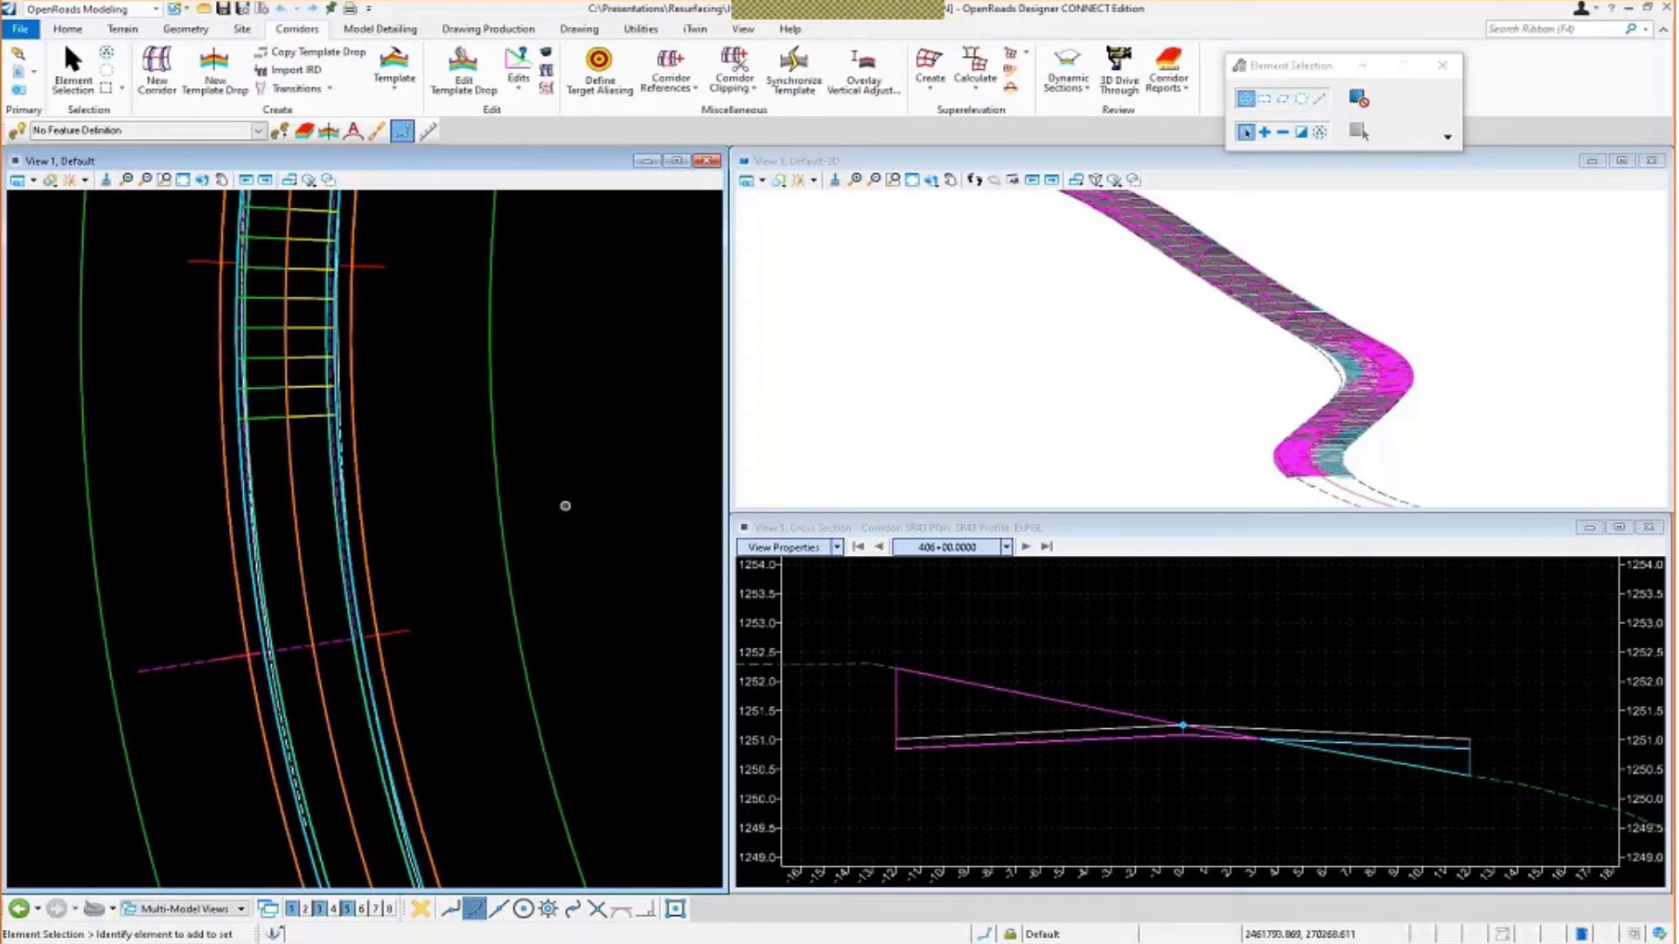
left_click(1146, 686)
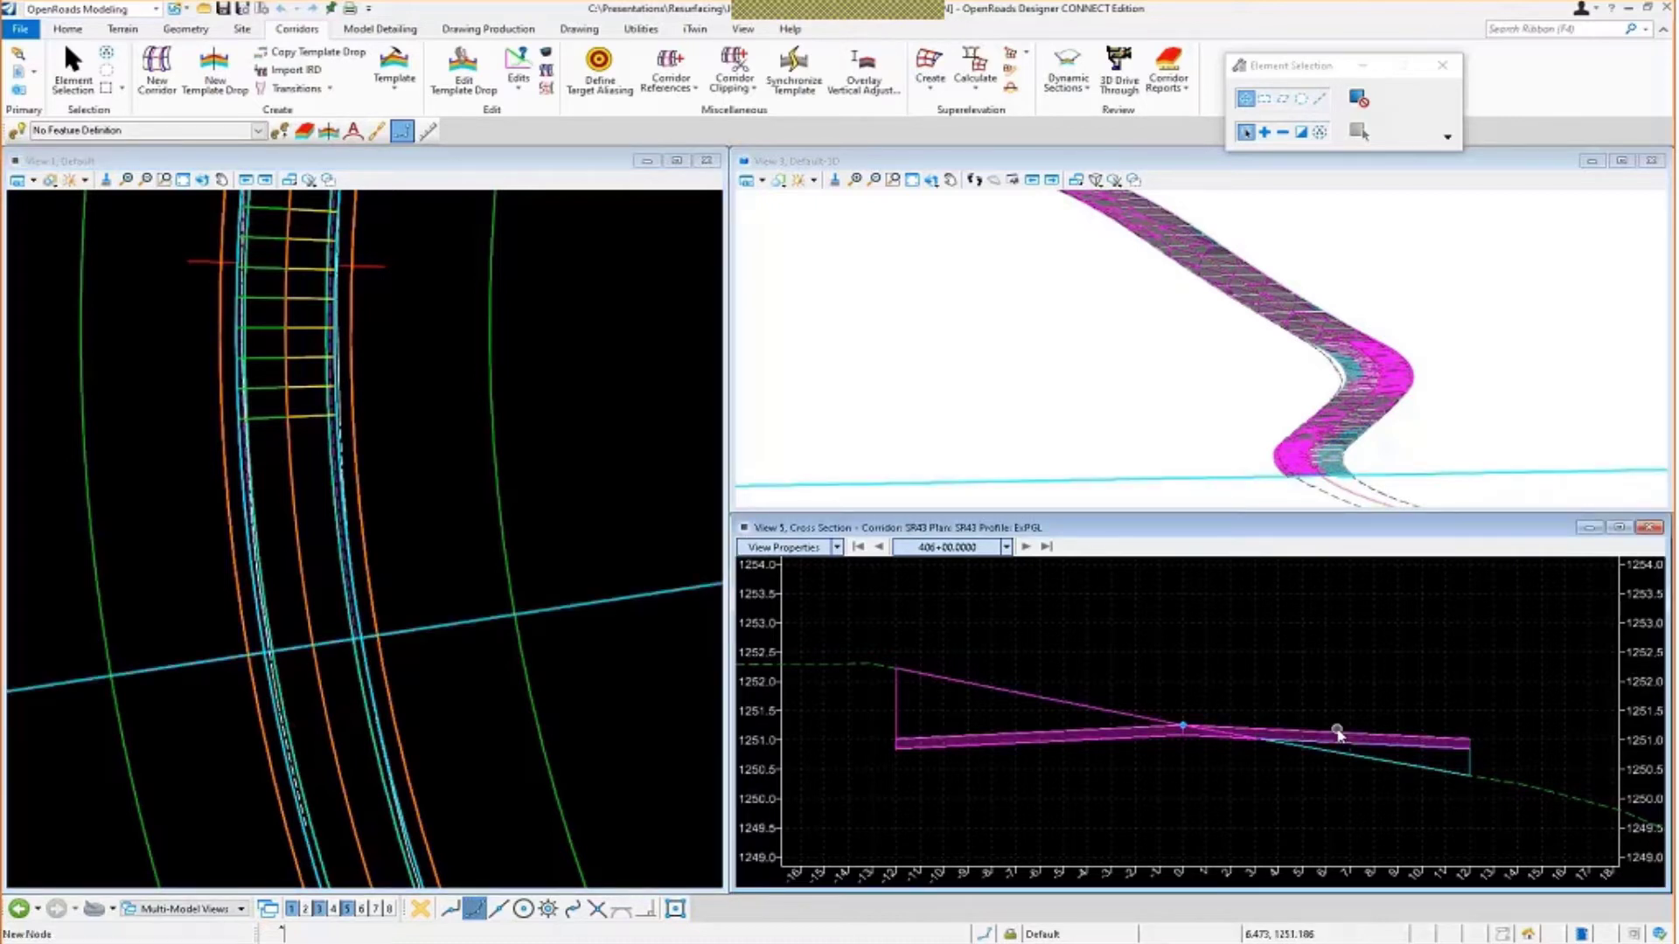
mouse_move(1339, 732)
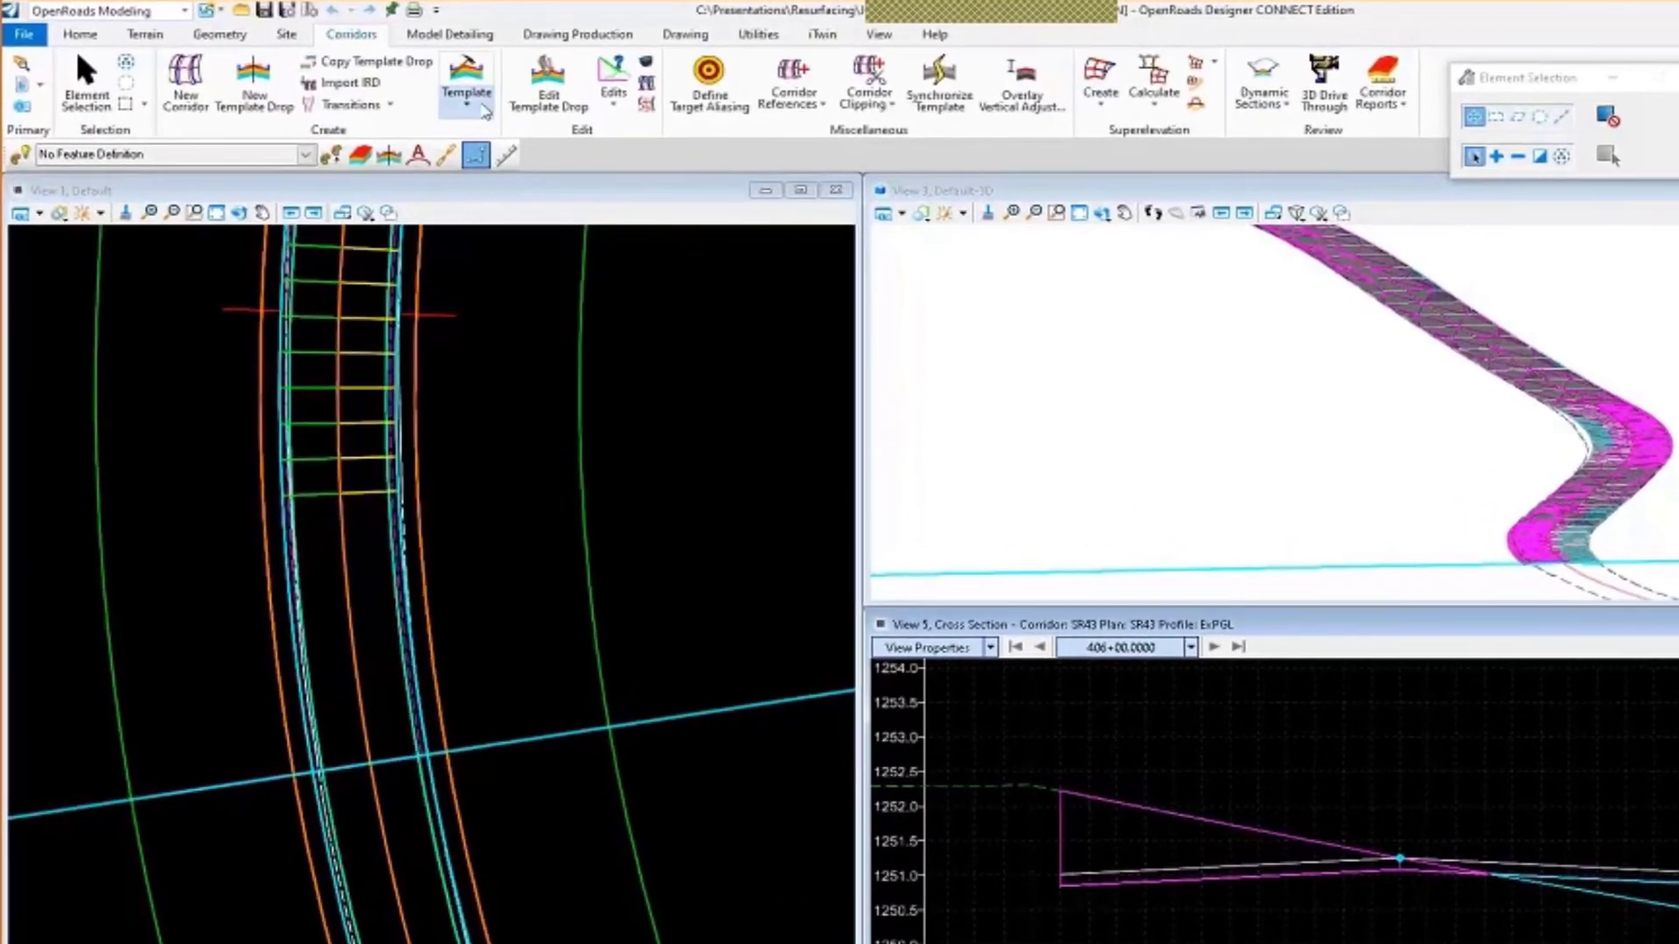
Open the Pavement Overlay Leveling and Milling template in a maximized template editor and review the Road_Pavement component's properties.
left_click(395, 76)
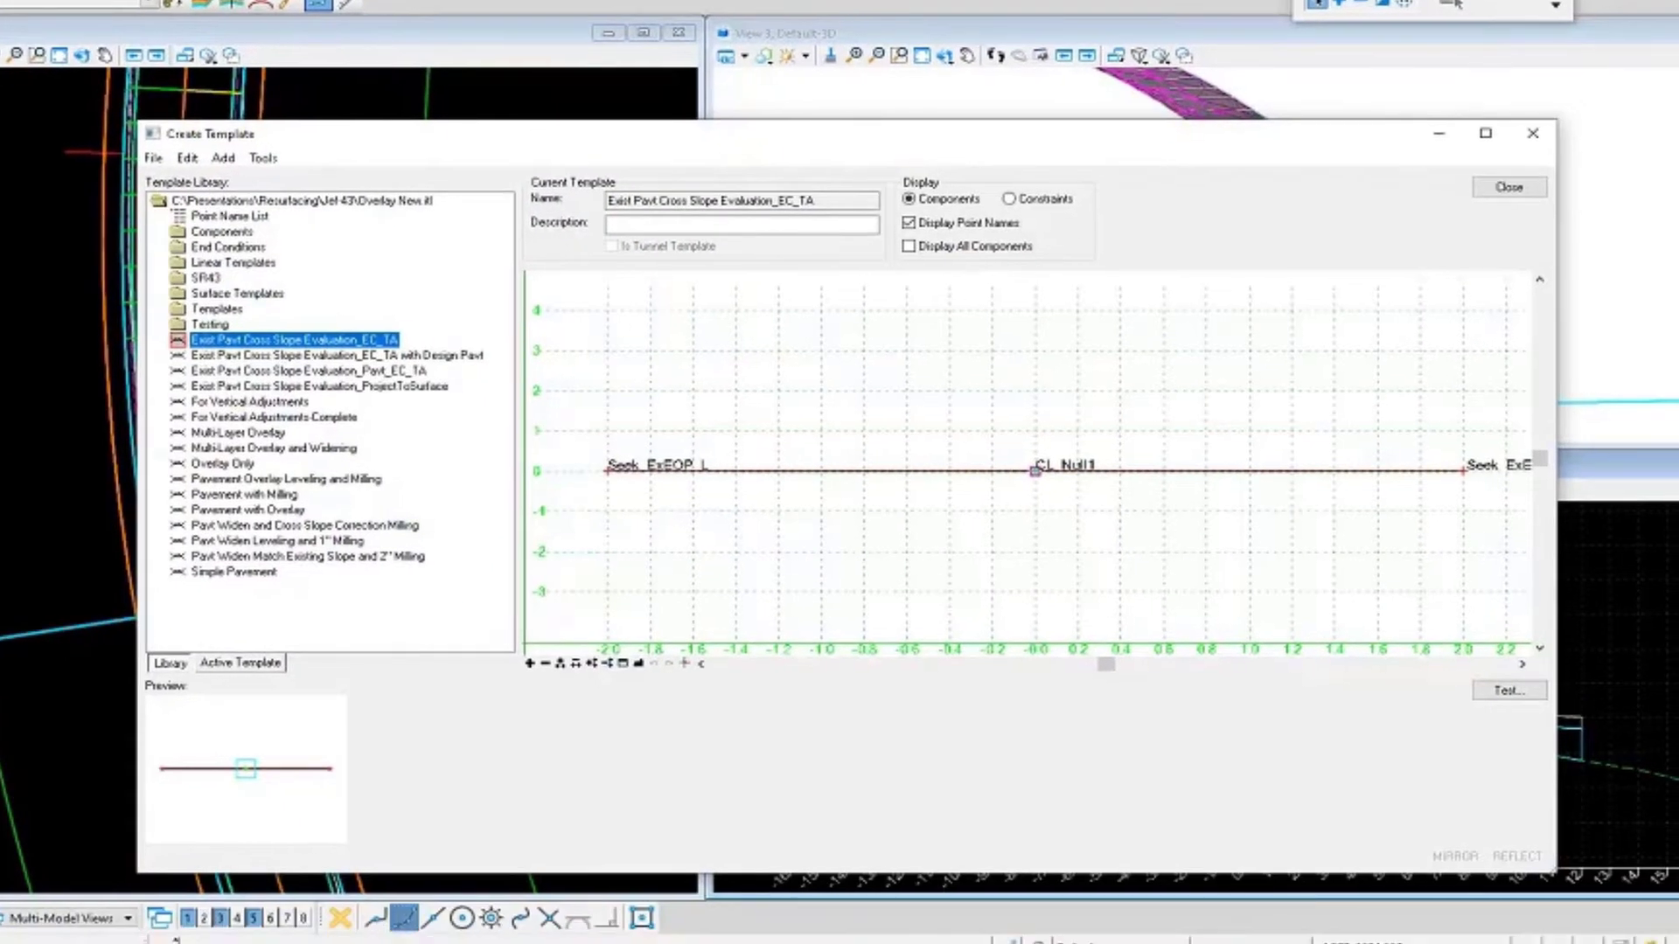
double_click(262, 479)
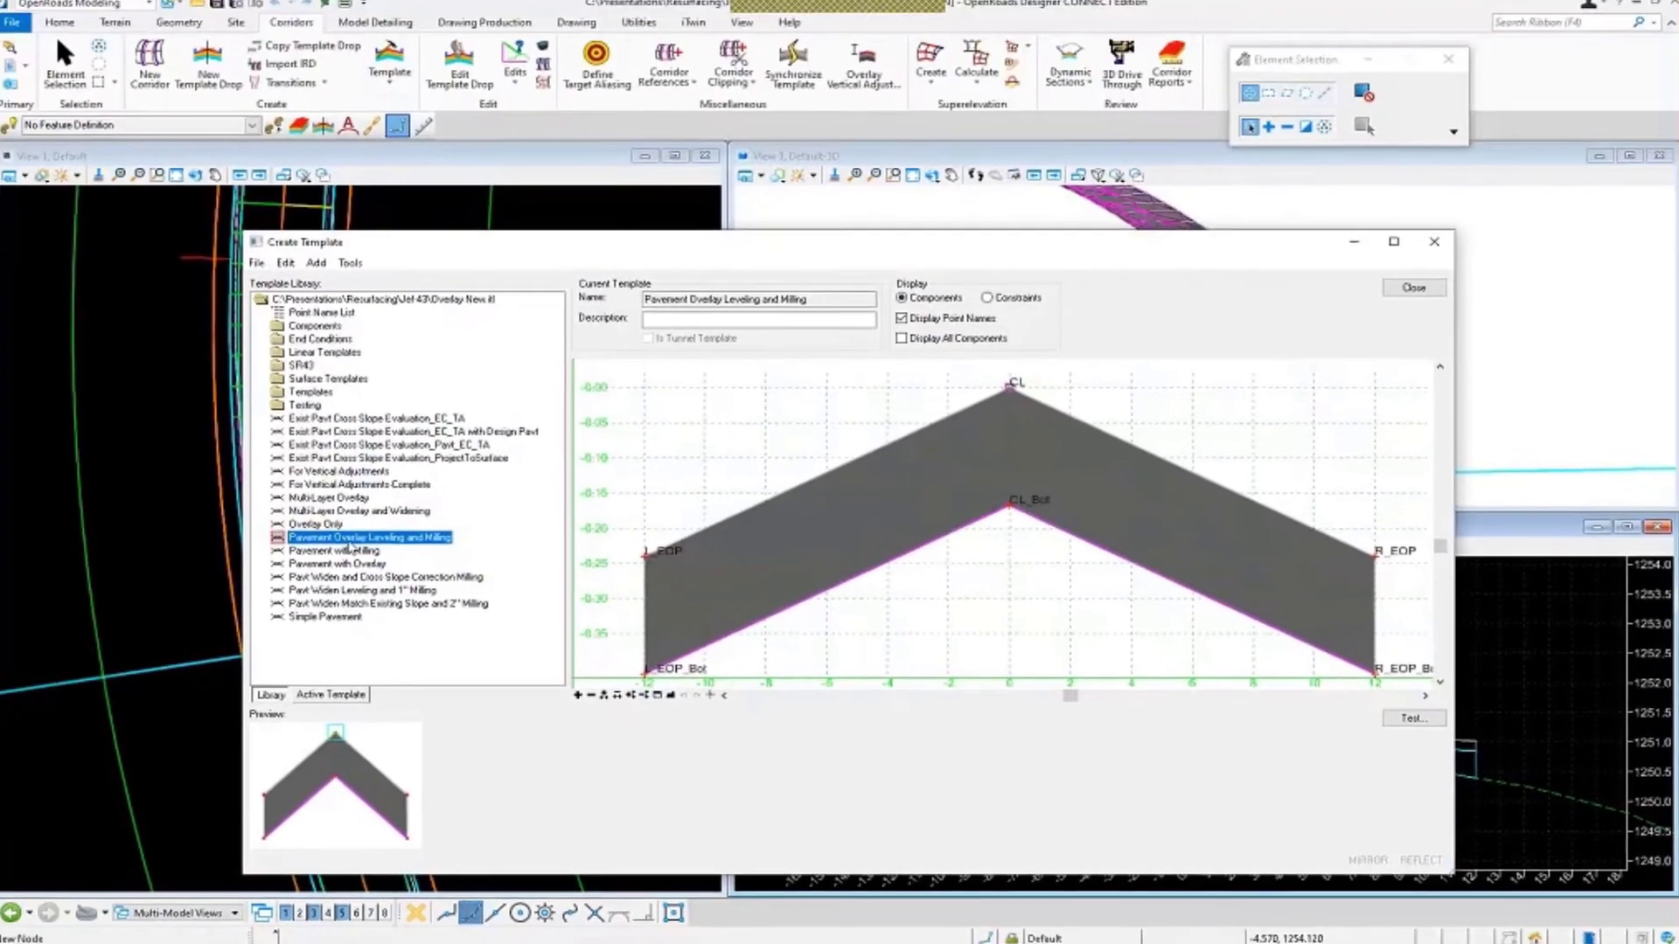
left_click(1393, 242)
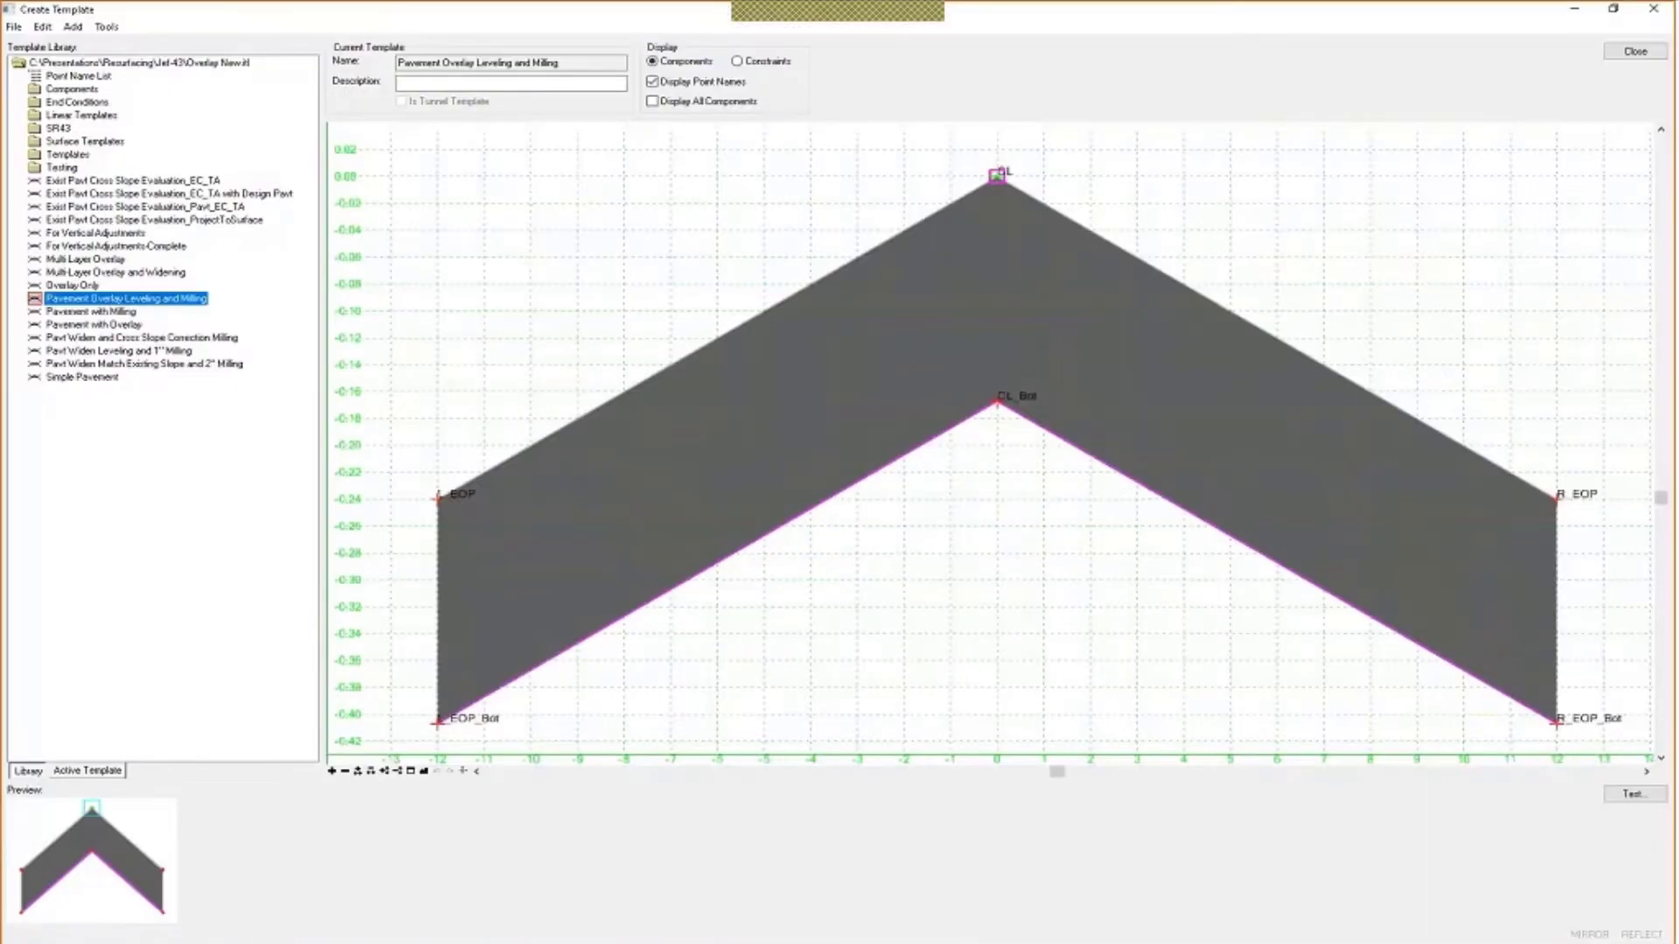
double_click(837, 280)
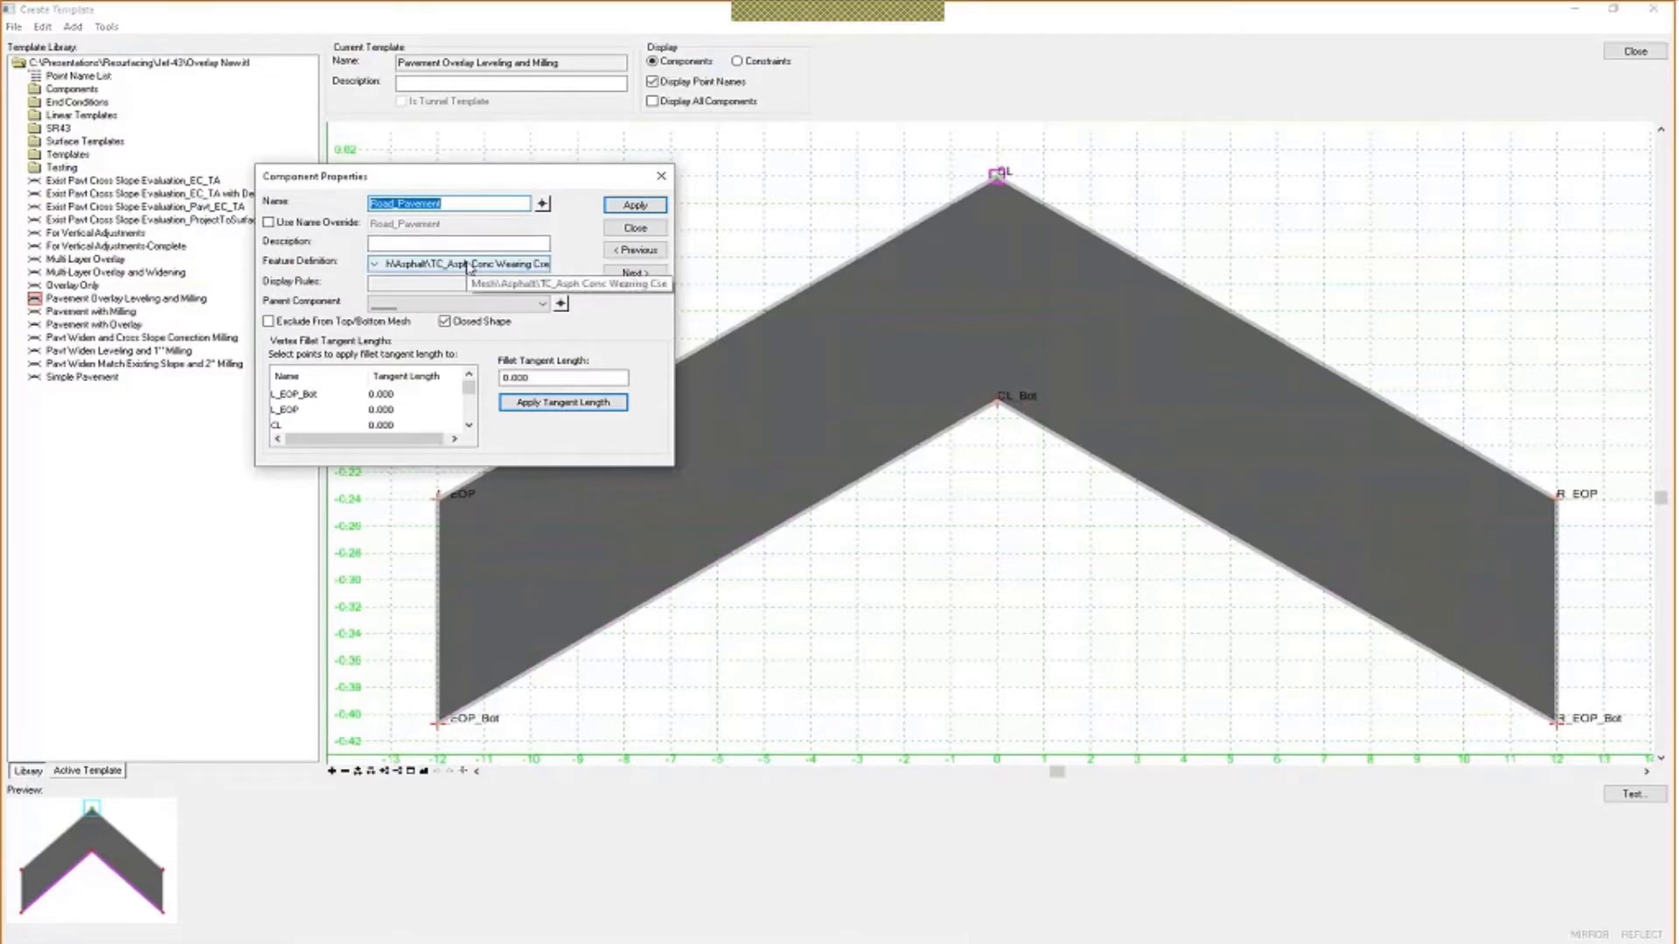
left_click(636, 228)
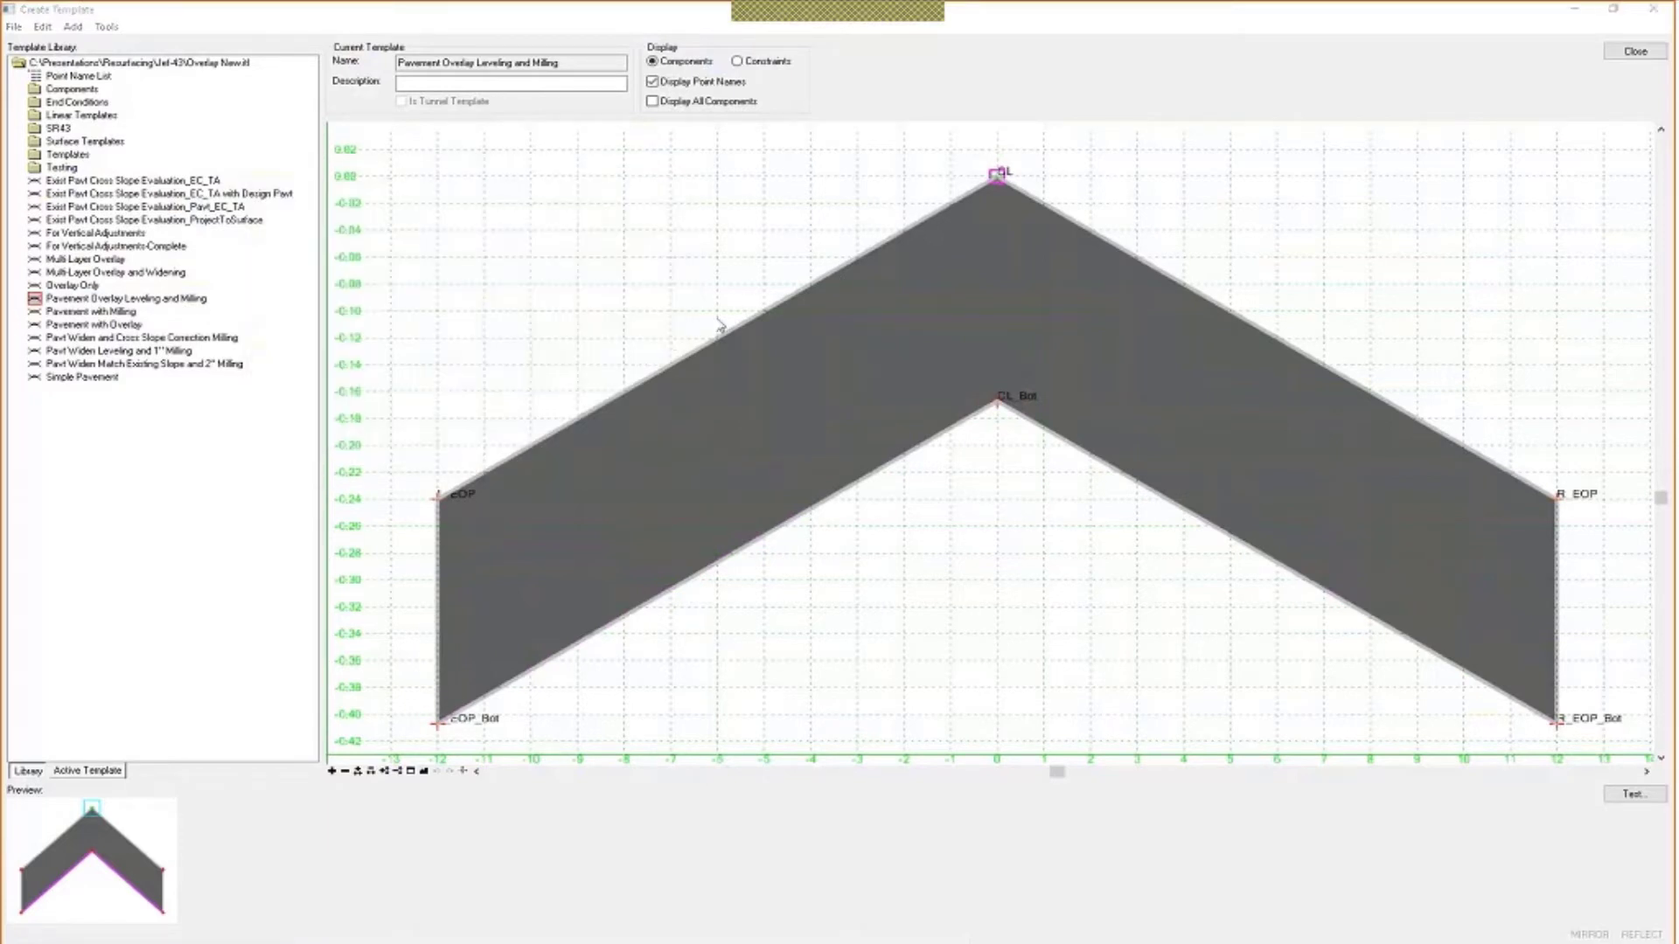
Review the overlay/stripping properties of the template's Milling and Leveling components.
scroll(862, 476, "down", 2)
scroll(865, 446, "up", 2)
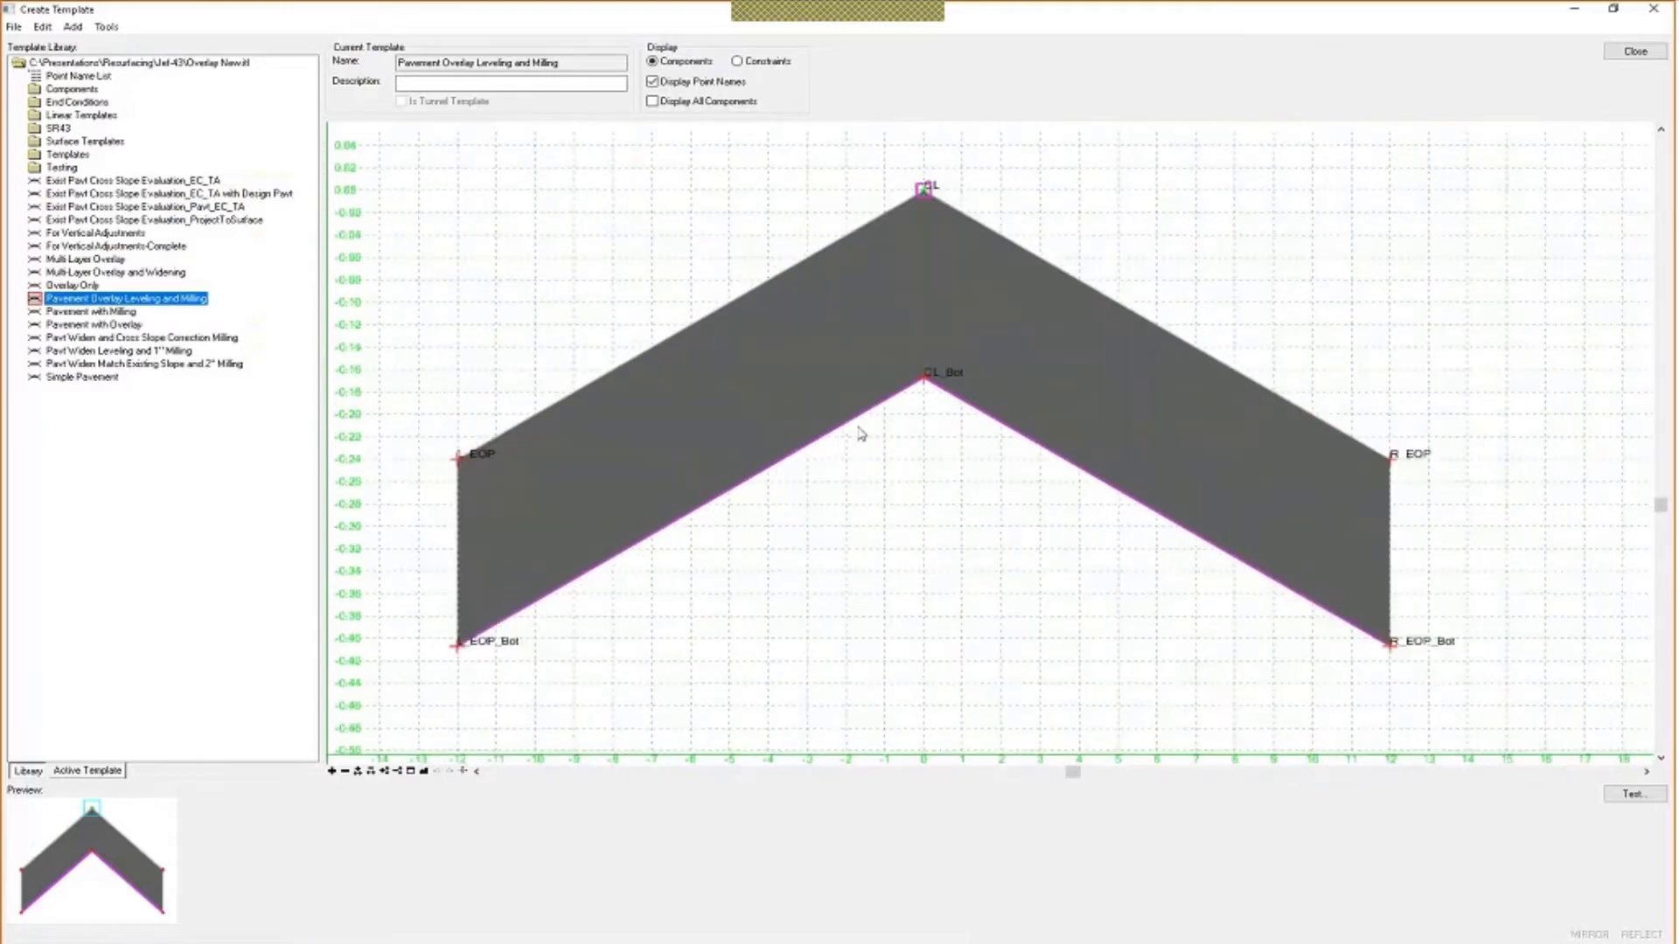
left_click(861, 420)
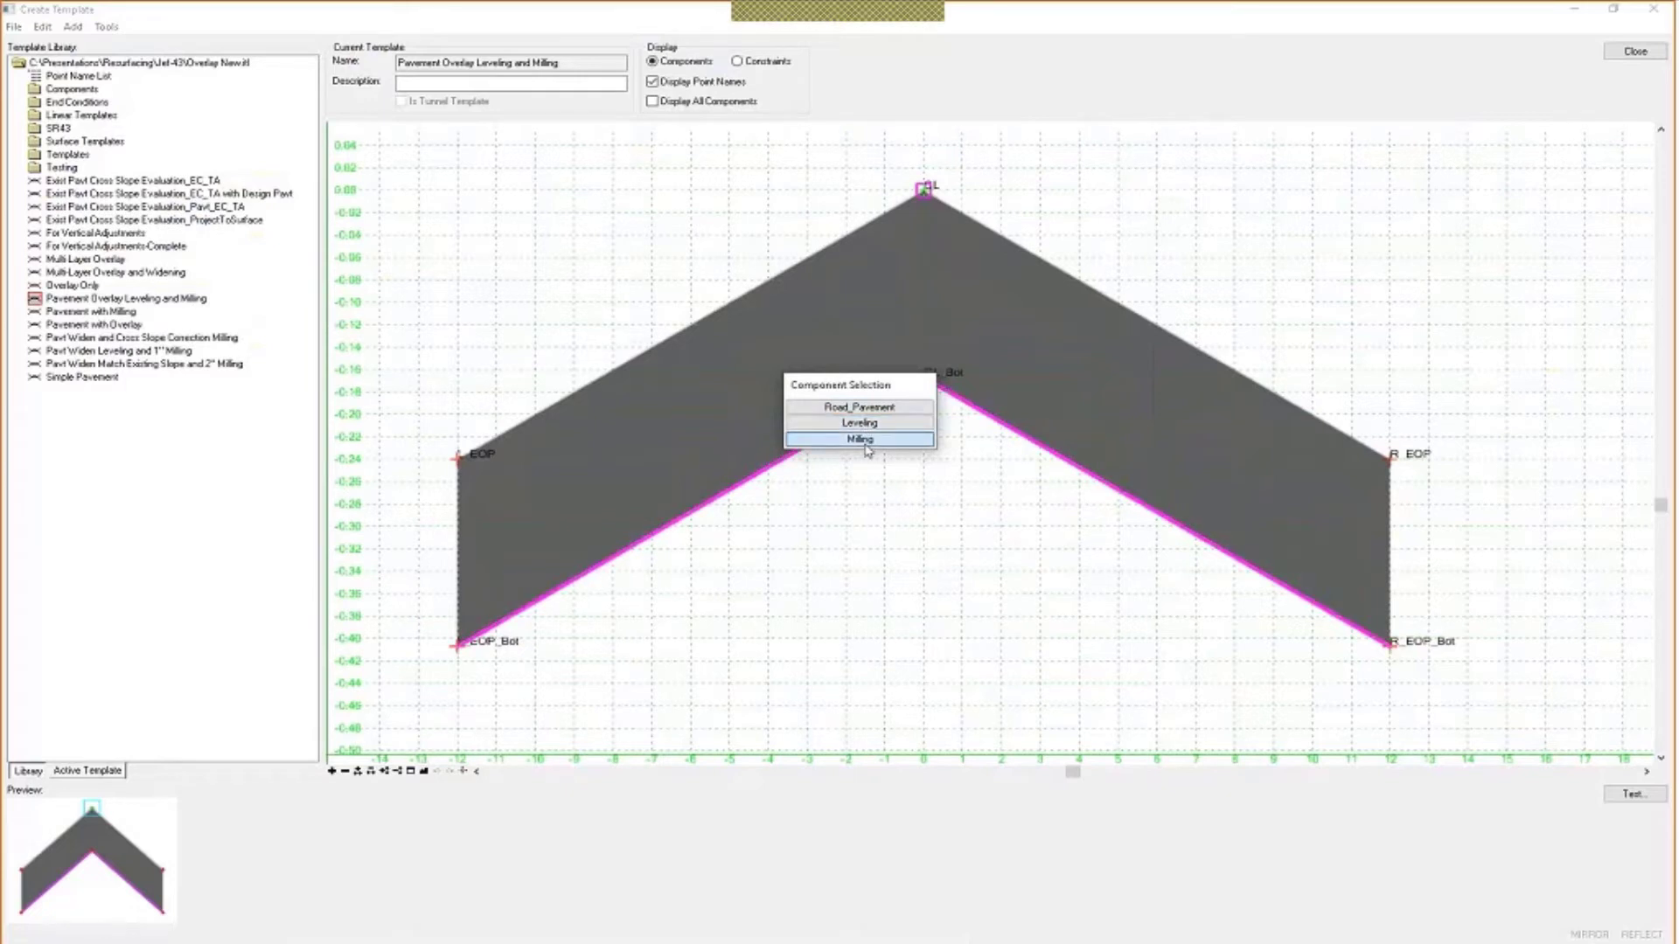
left_click(866, 440)
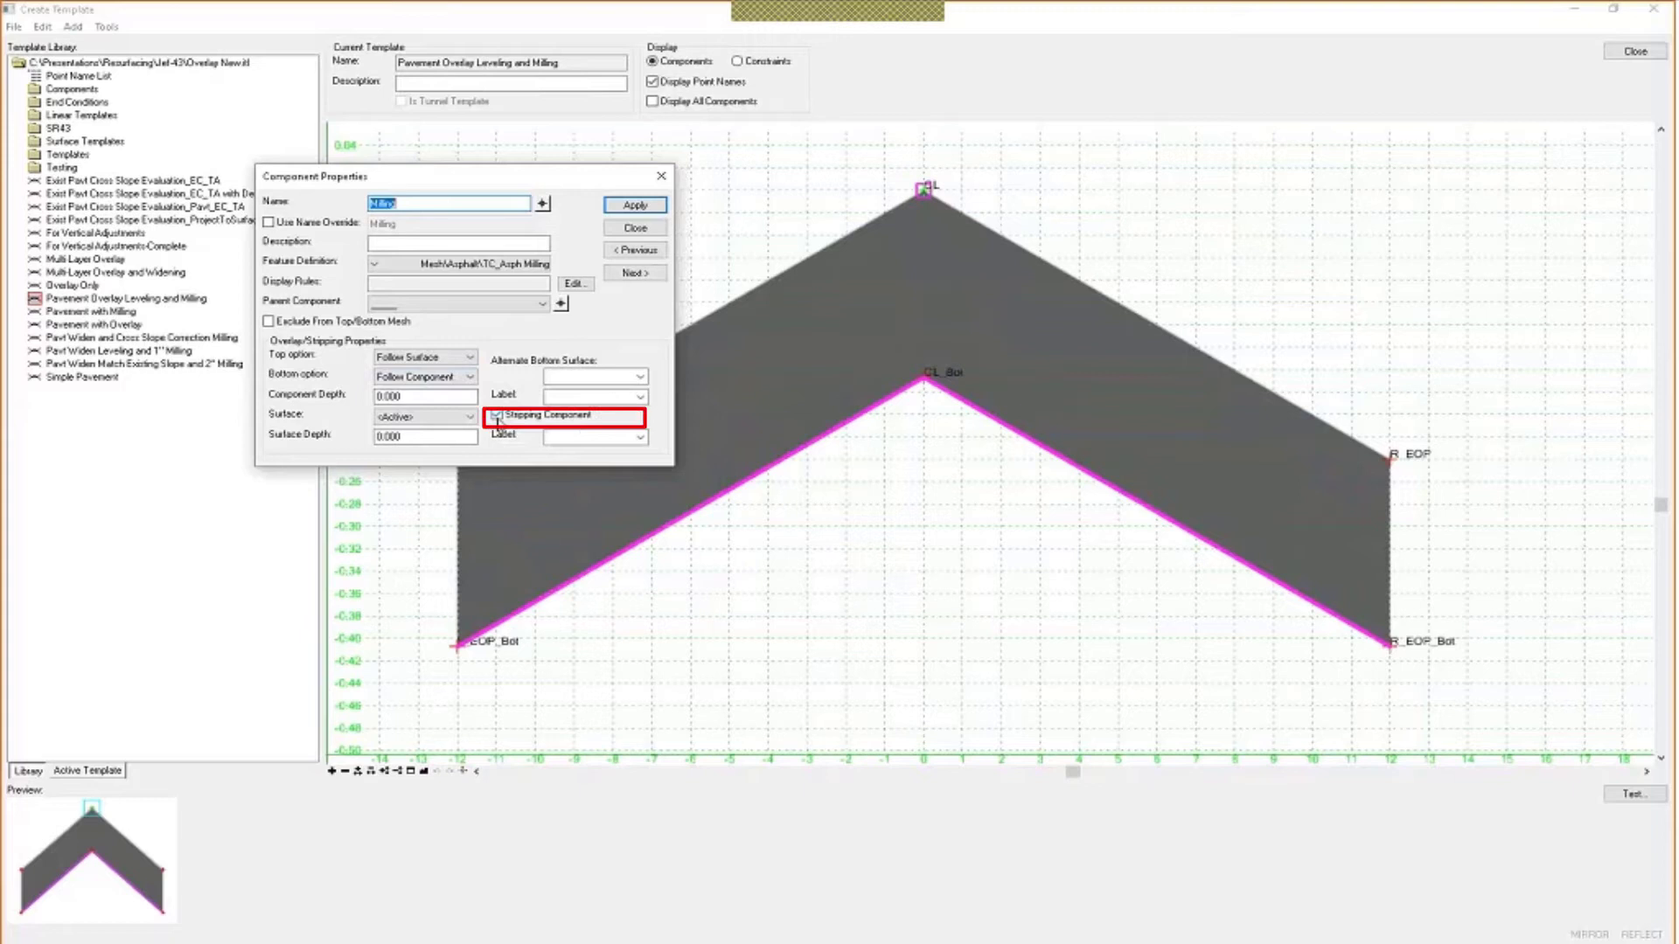
left_click(645, 273)
left_click(647, 273)
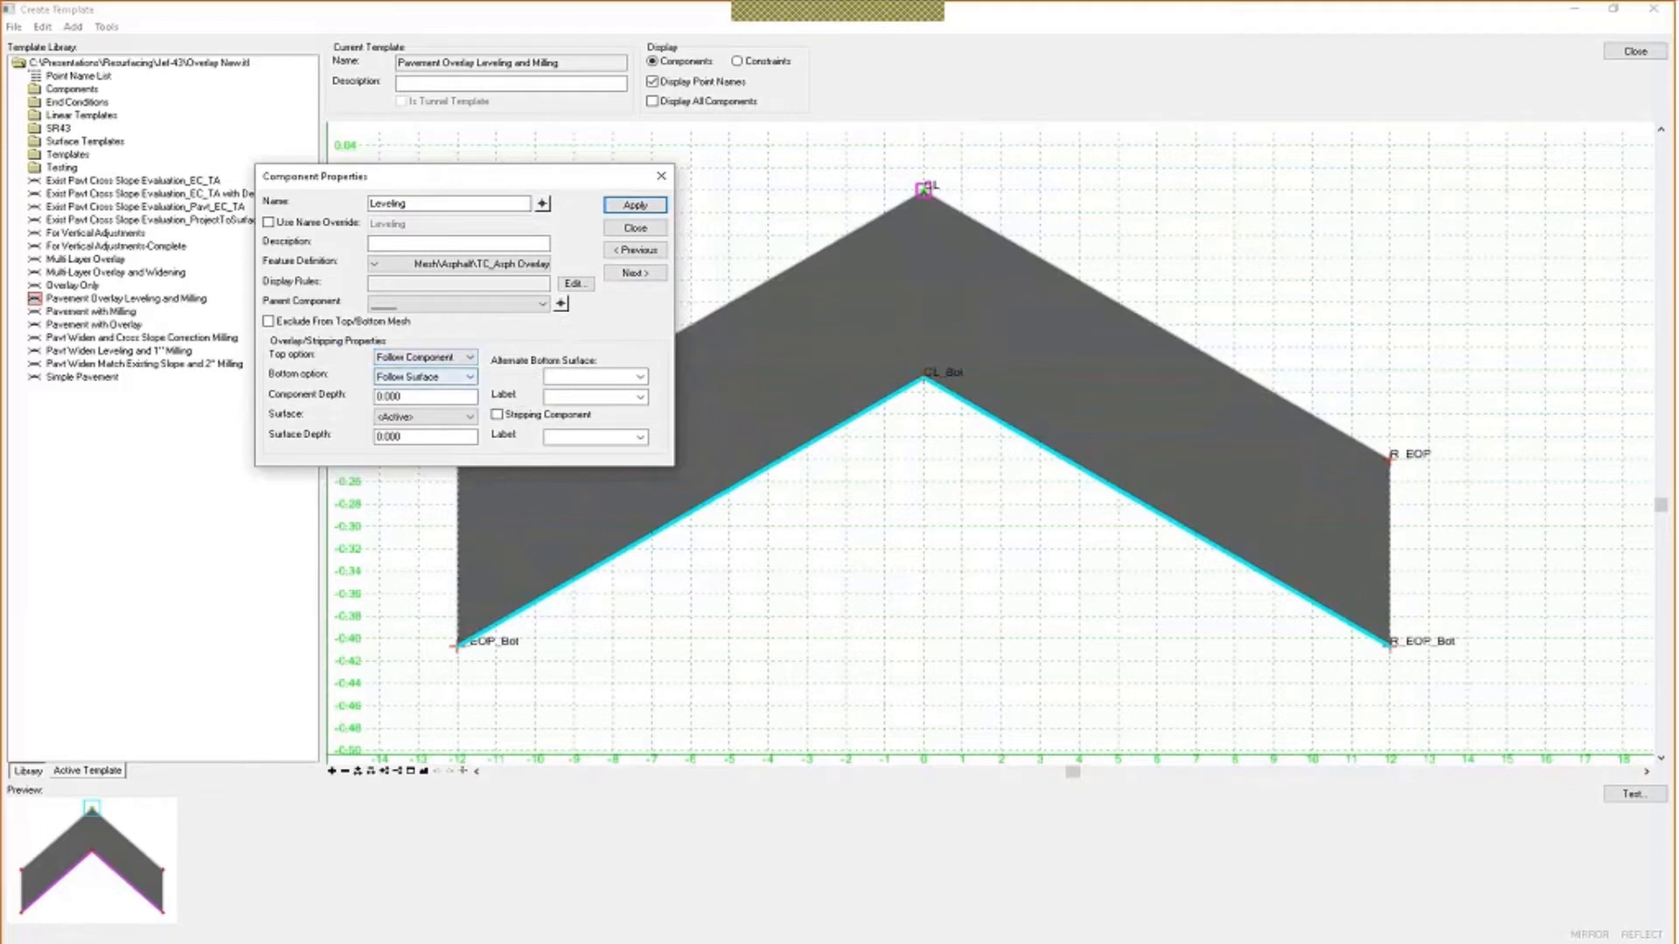
left_click(641, 236)
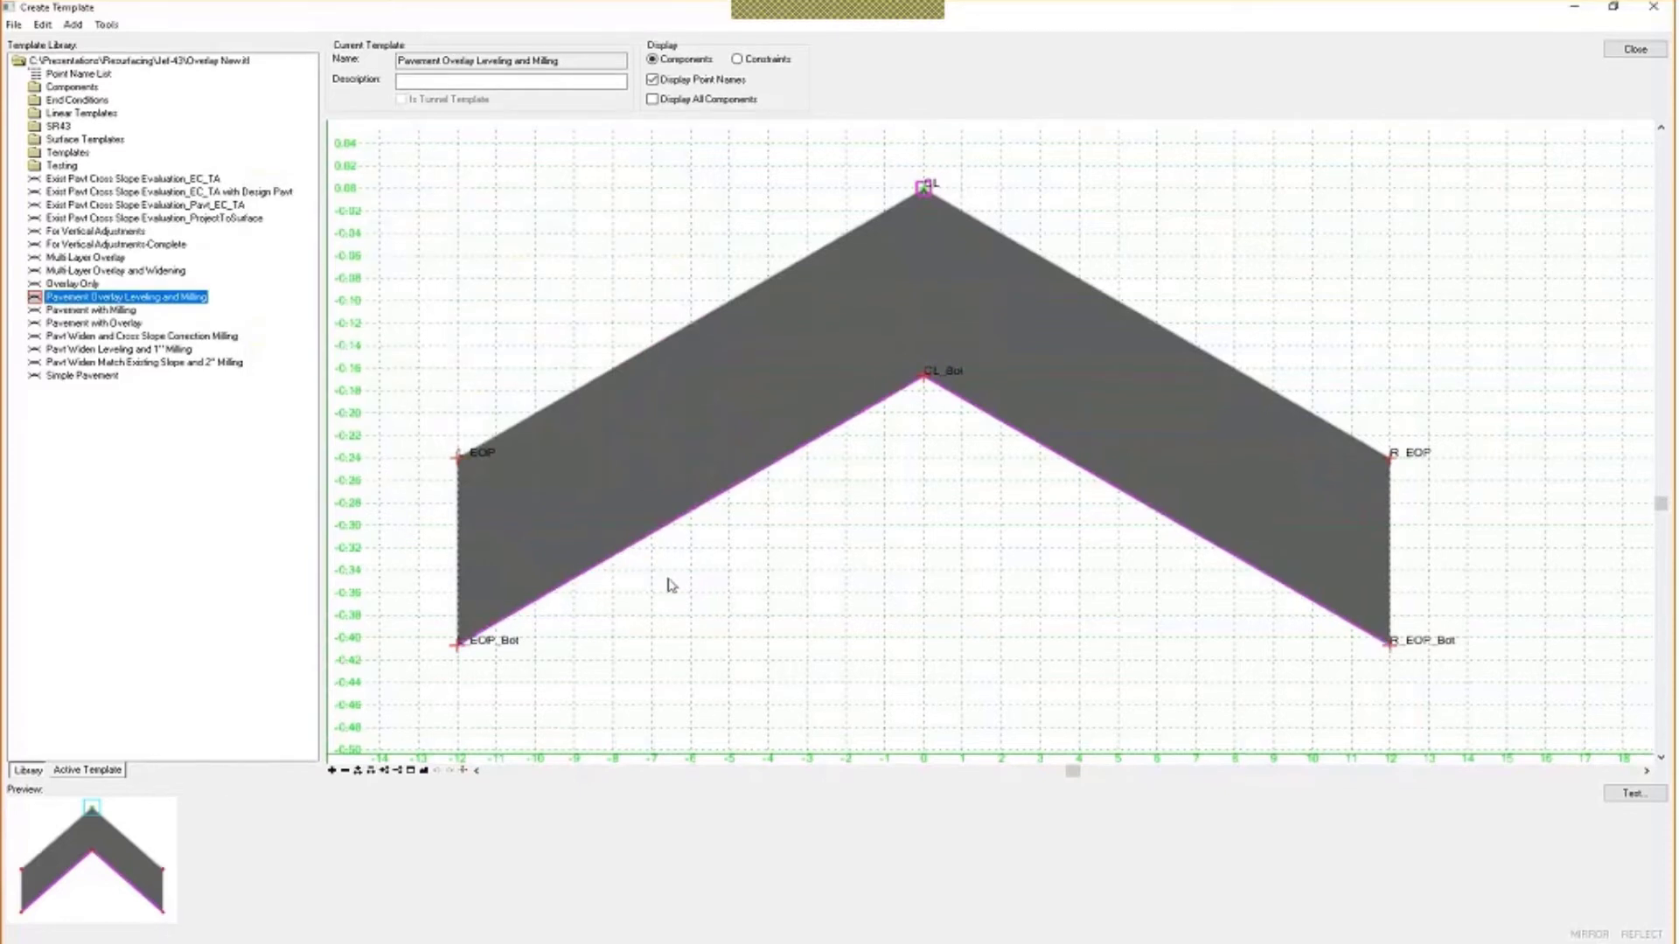
Start a new Overlay/Stripping component to examine its settings, cancel it without placing vertices, and close the template editor.
right_click(613, 663)
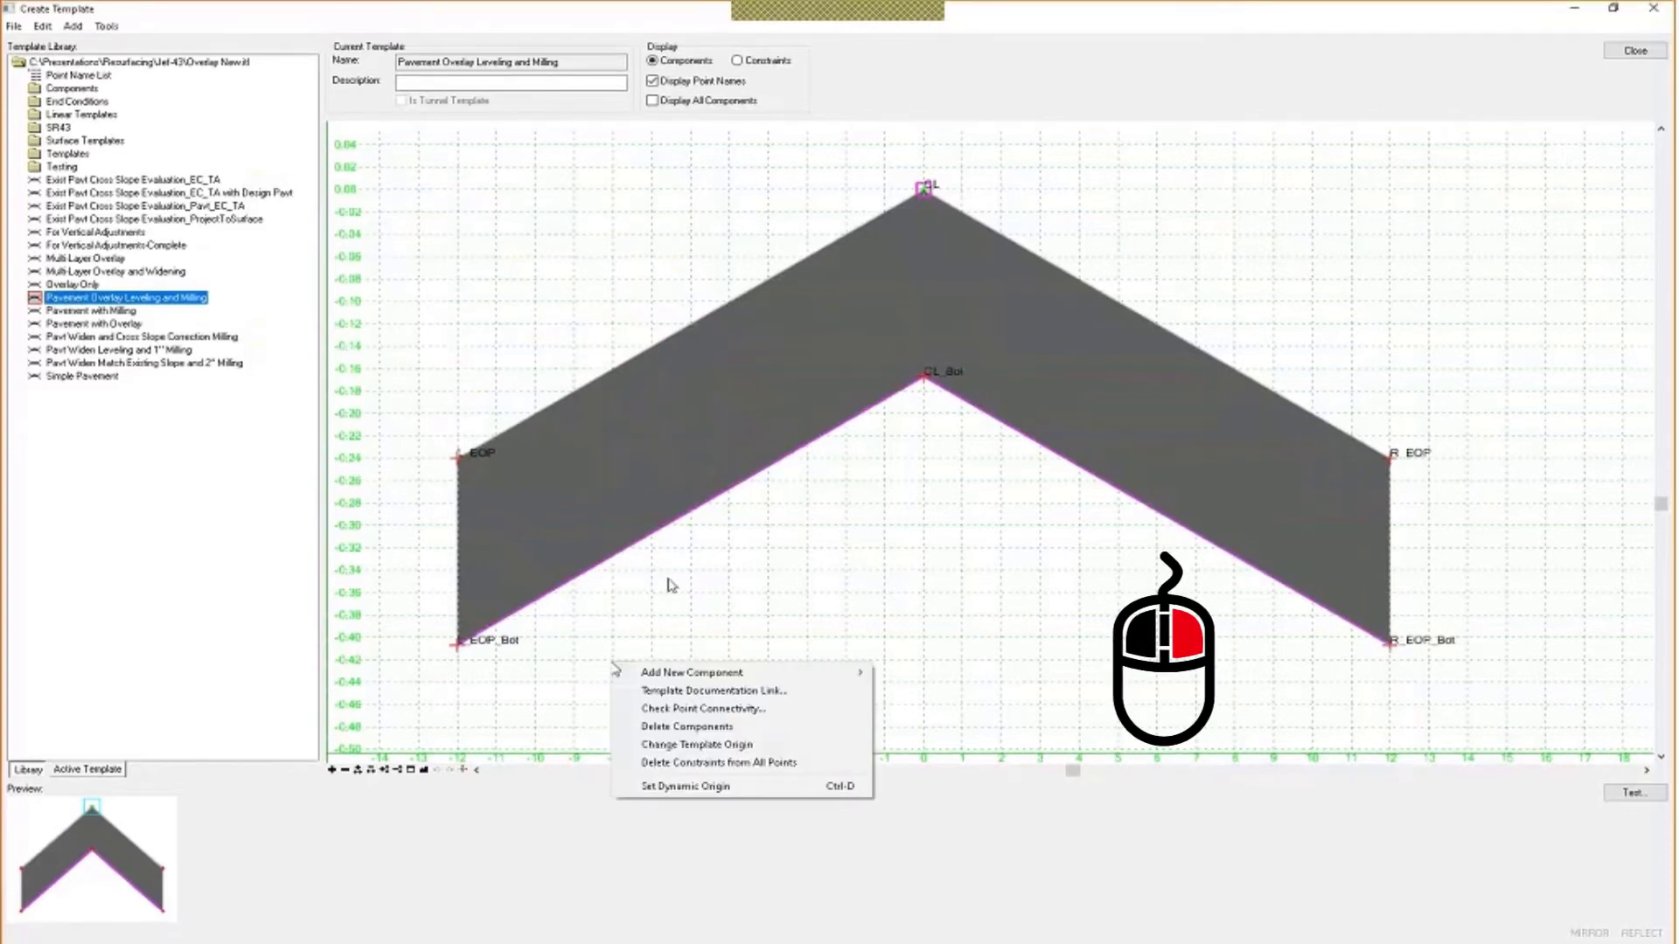
mouse_move(647, 673)
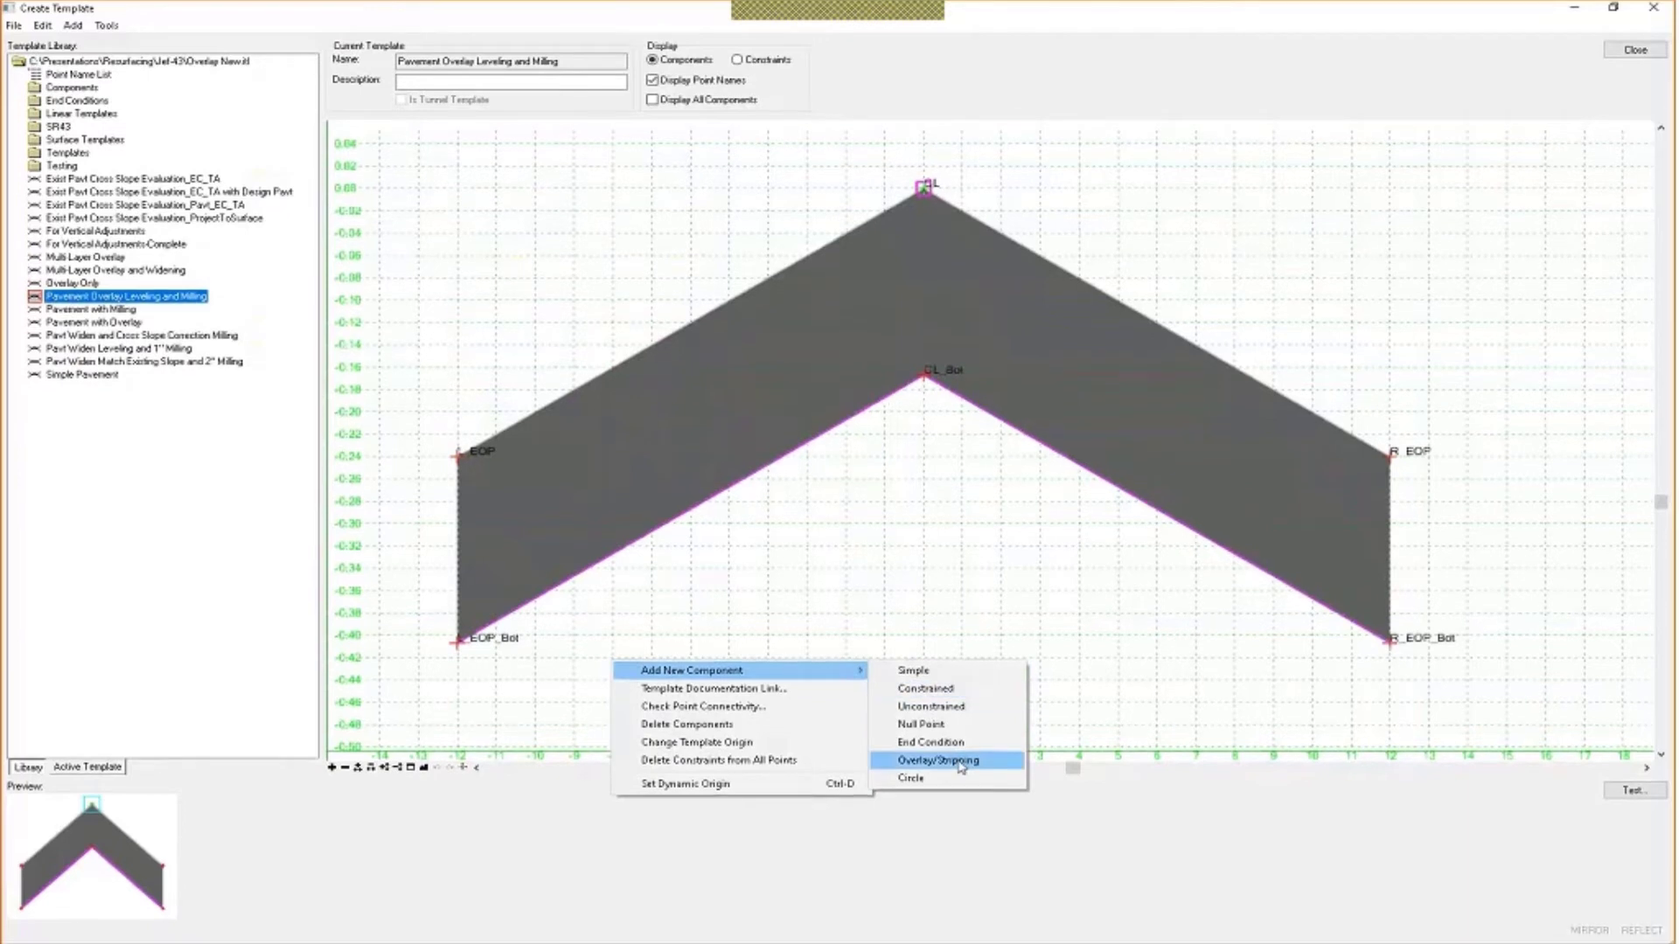
left_click(959, 763)
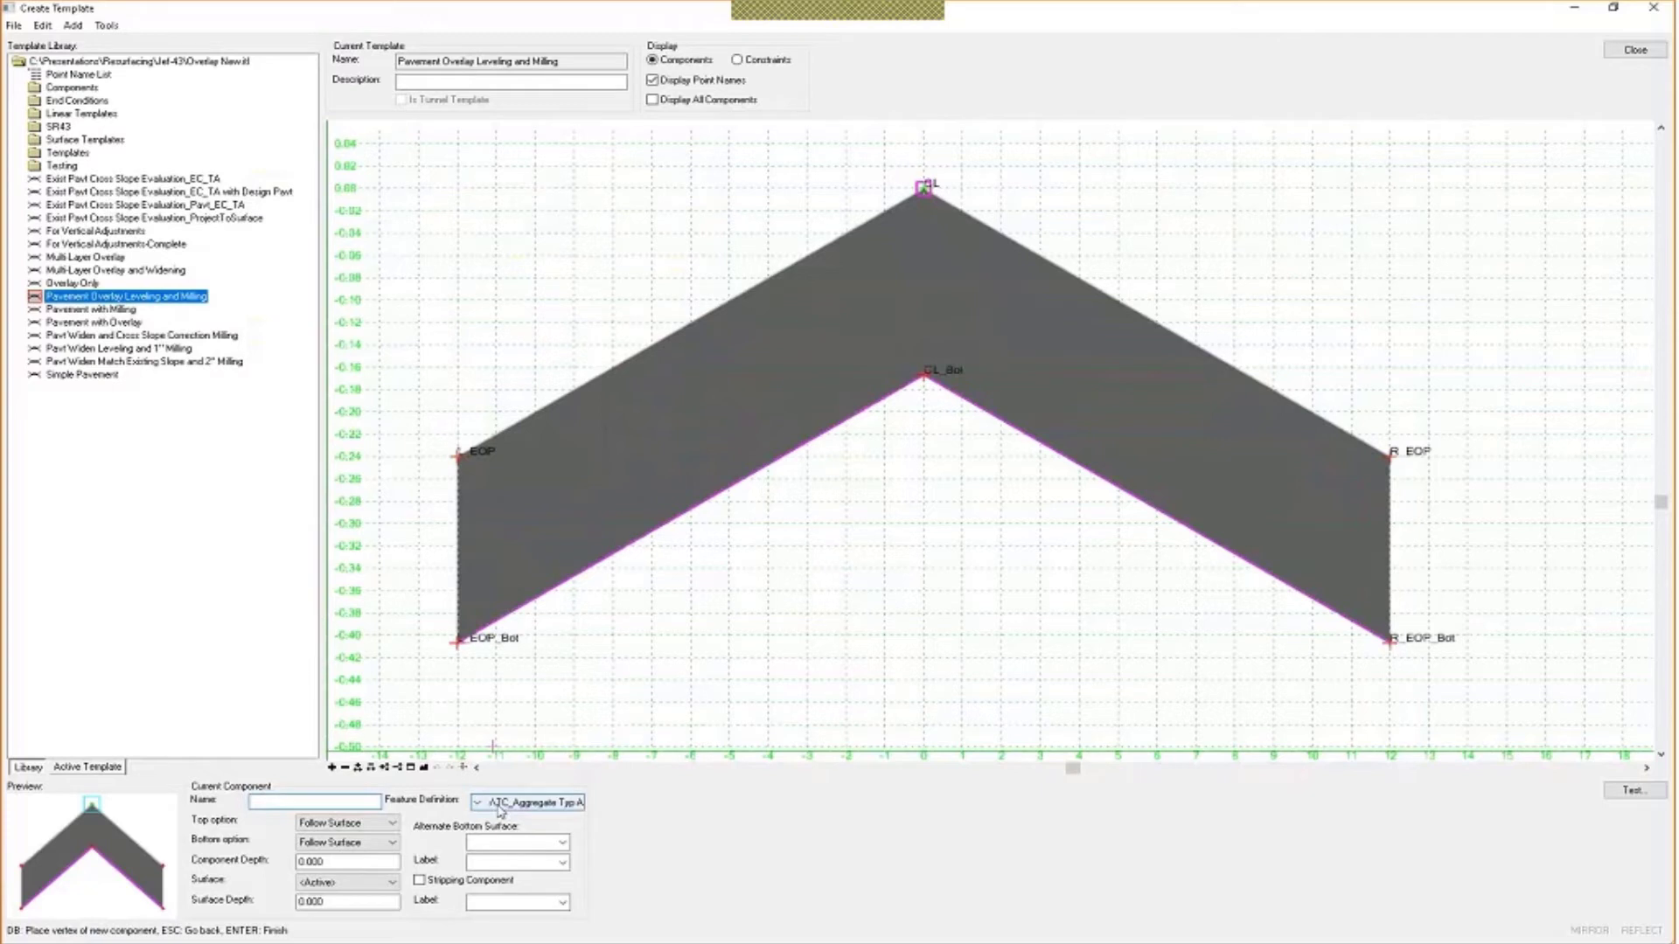
left_click(363, 842)
left_click(363, 842)
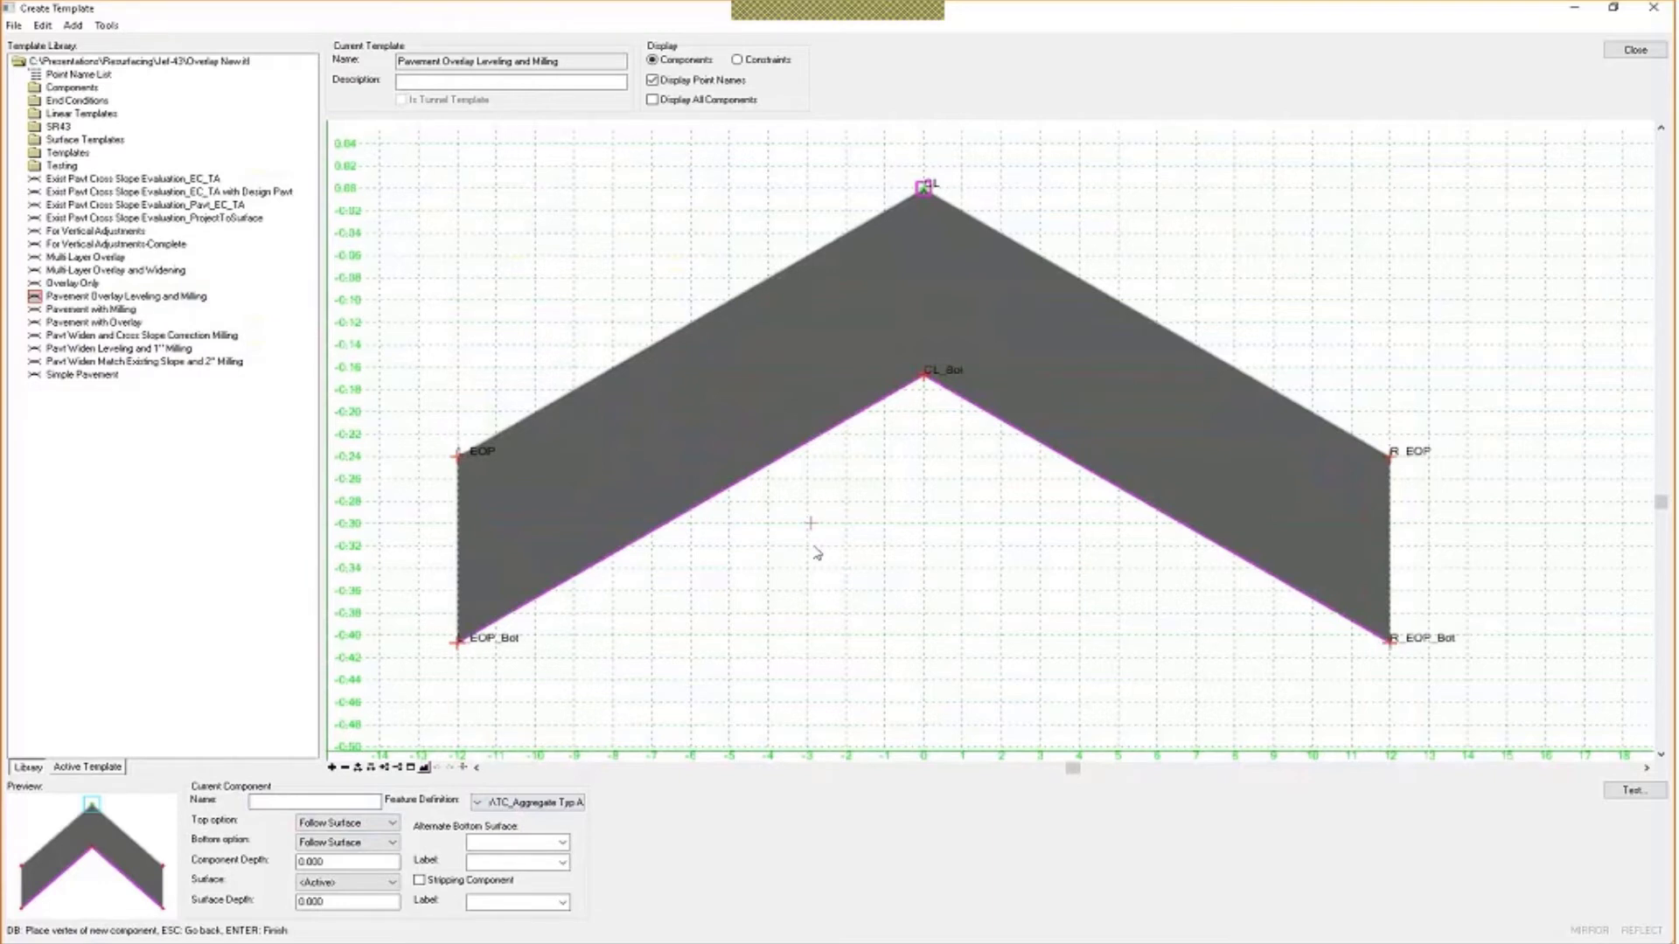
right_click(816, 551)
left_click(876, 614)
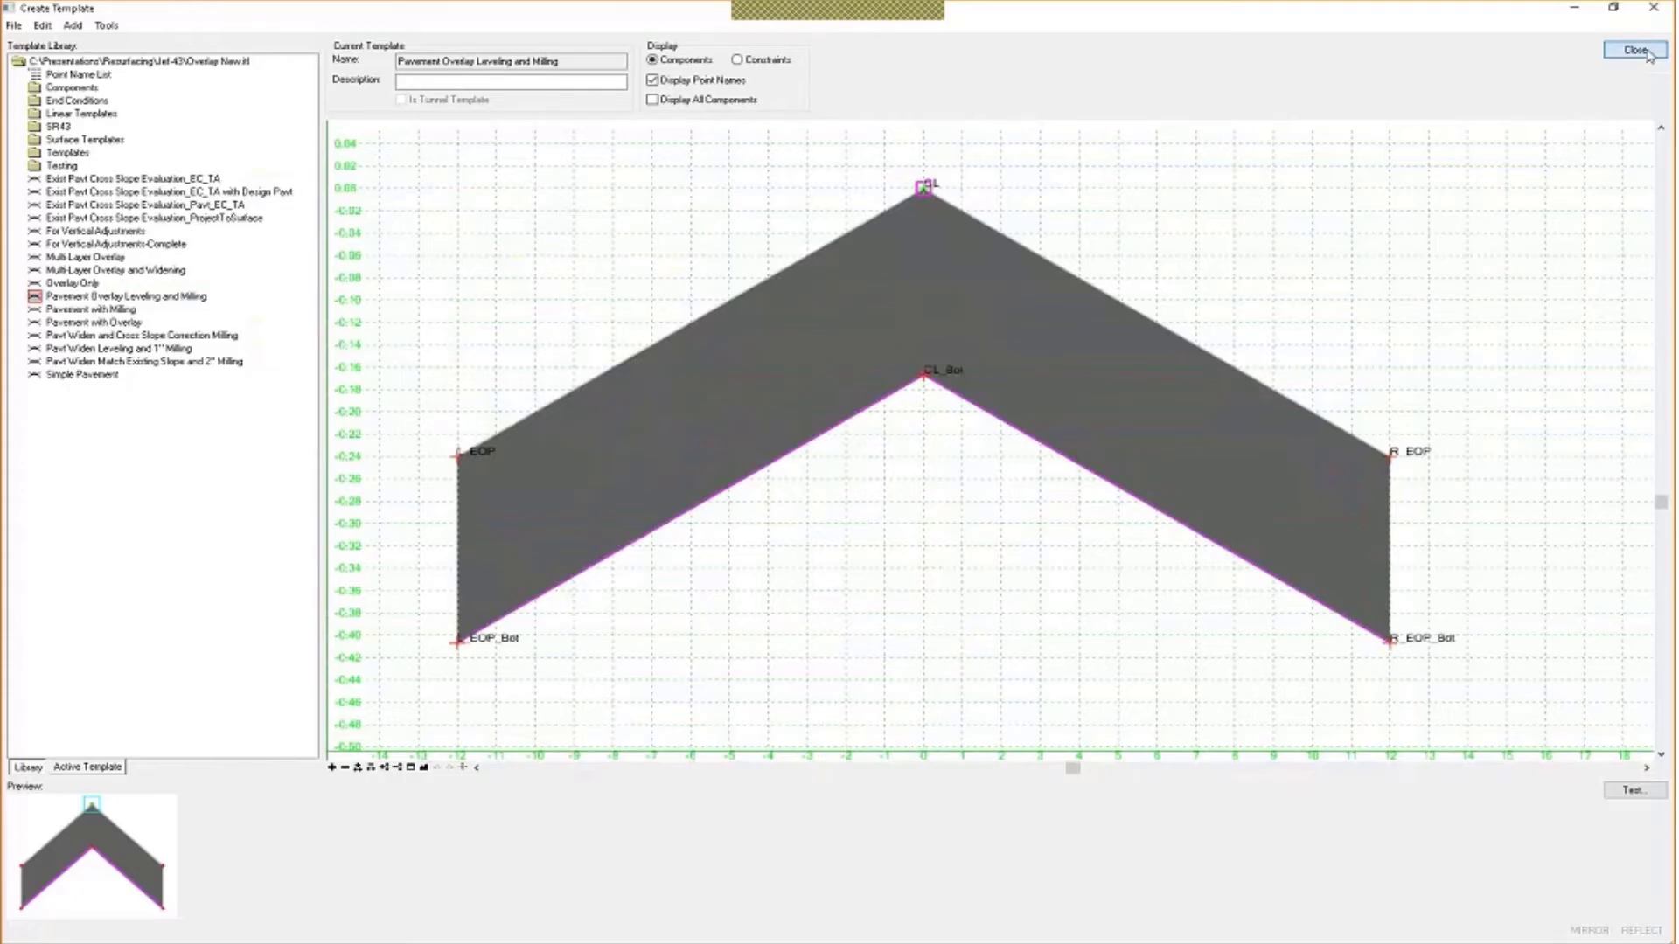
left_click(1645, 51)
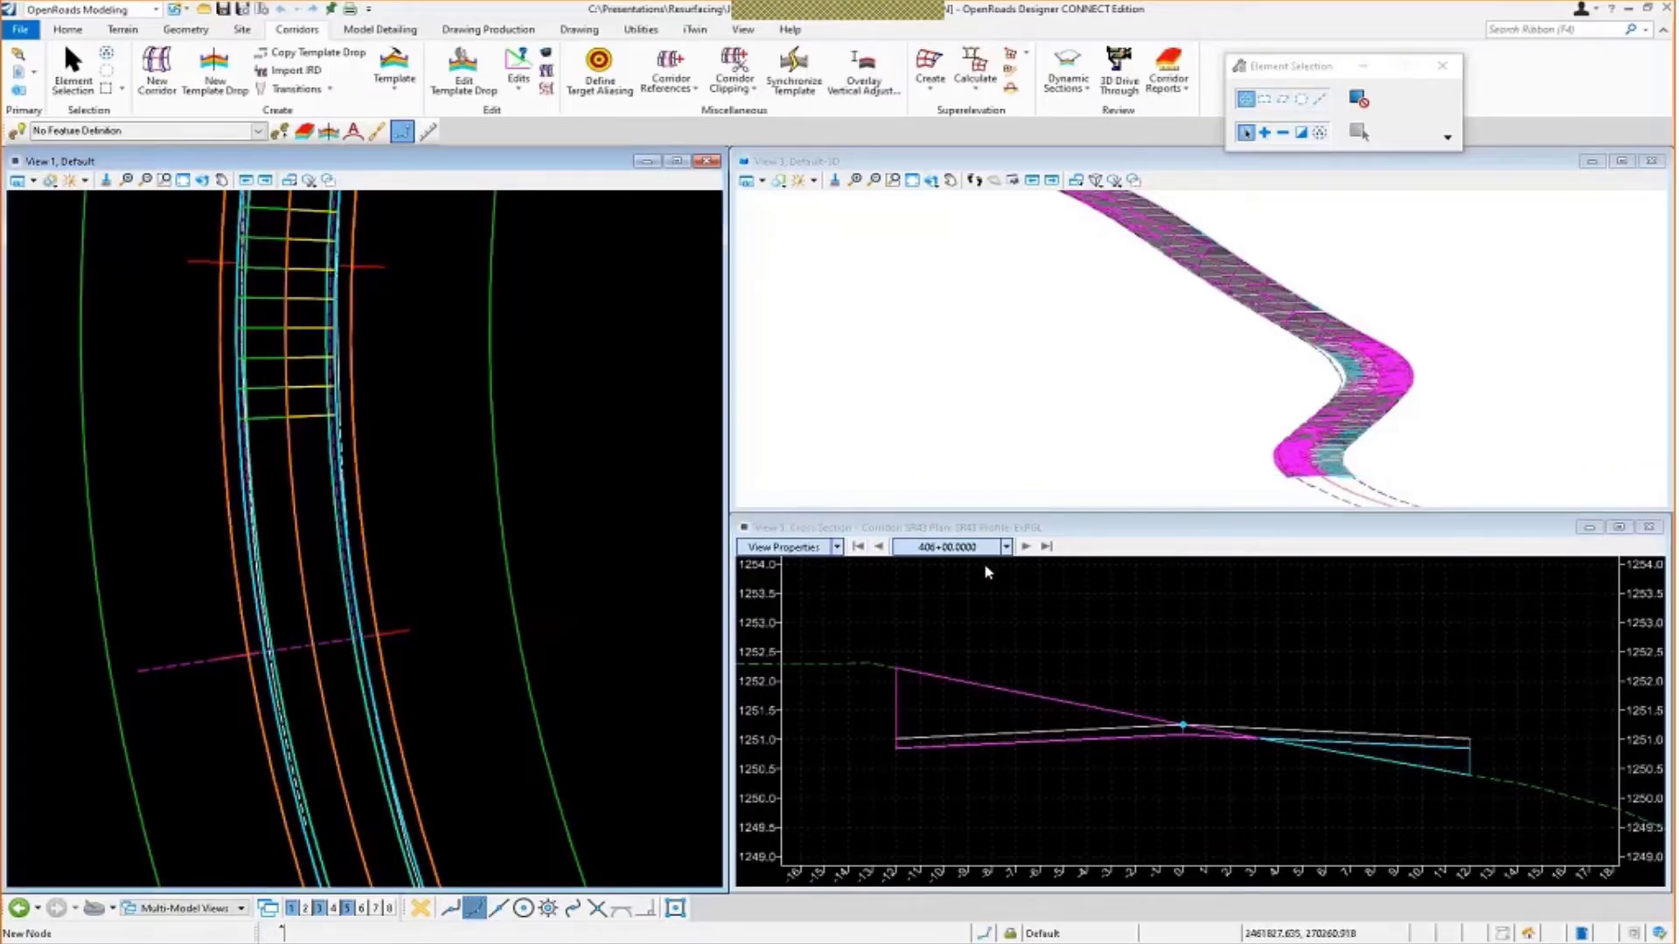
Advance the cross-section view to station 406+20.0668 and examine the milling and leveling areas there.
left_click(1028, 547)
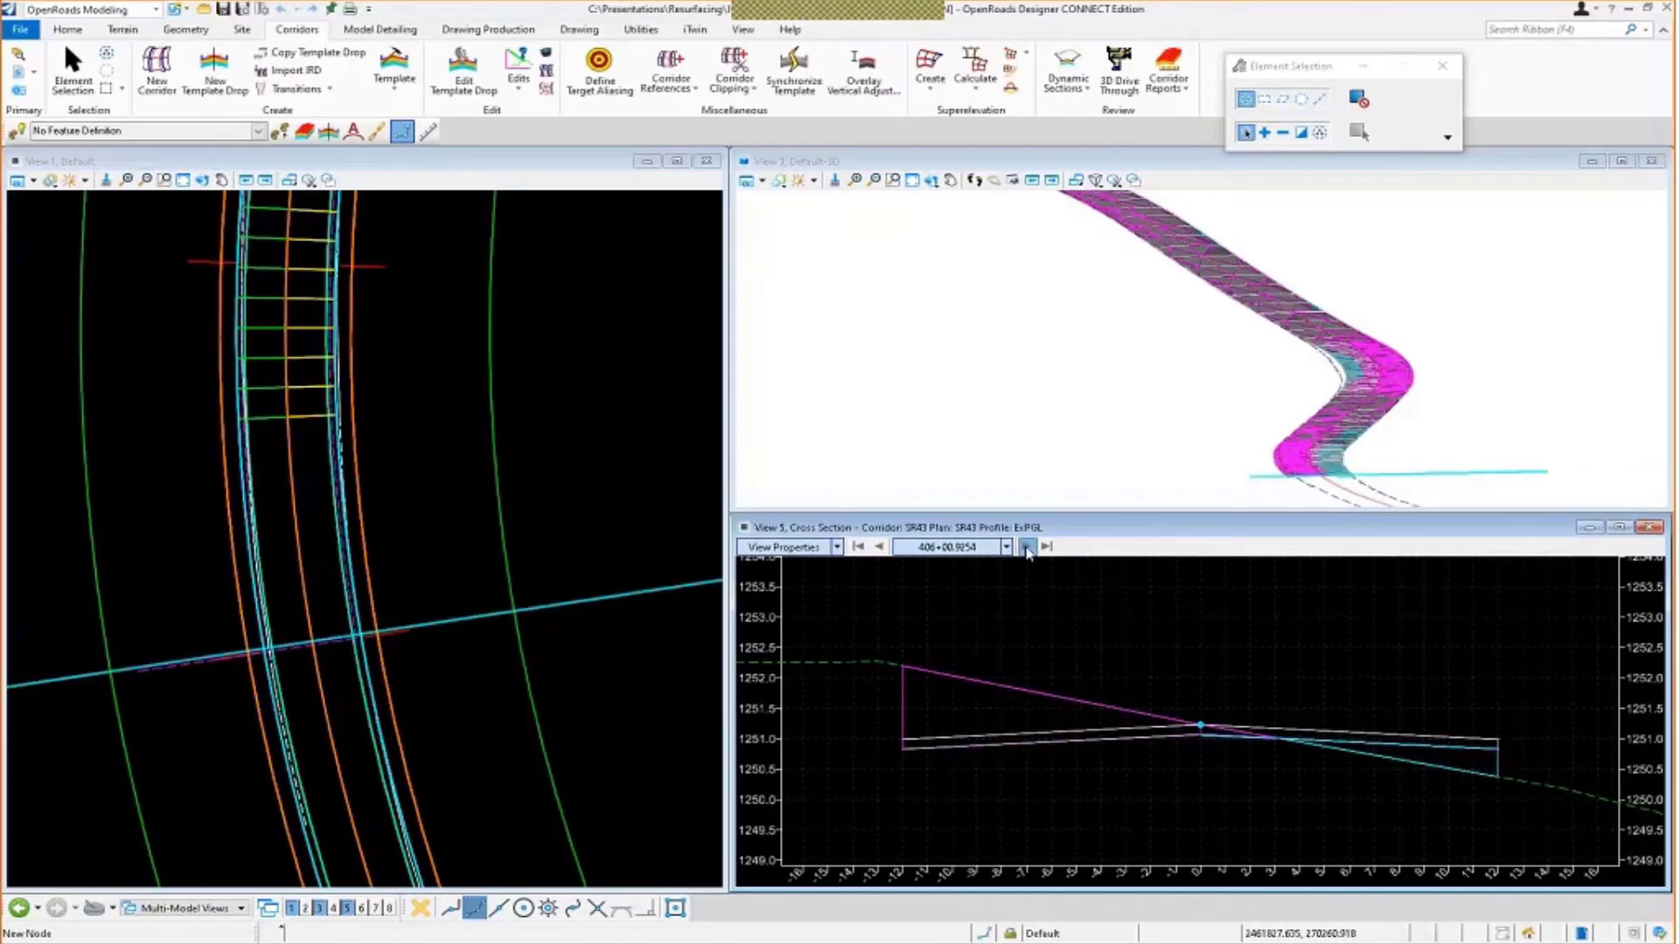
left_click(1027, 548)
left_click(1028, 547)
left_click(1027, 547)
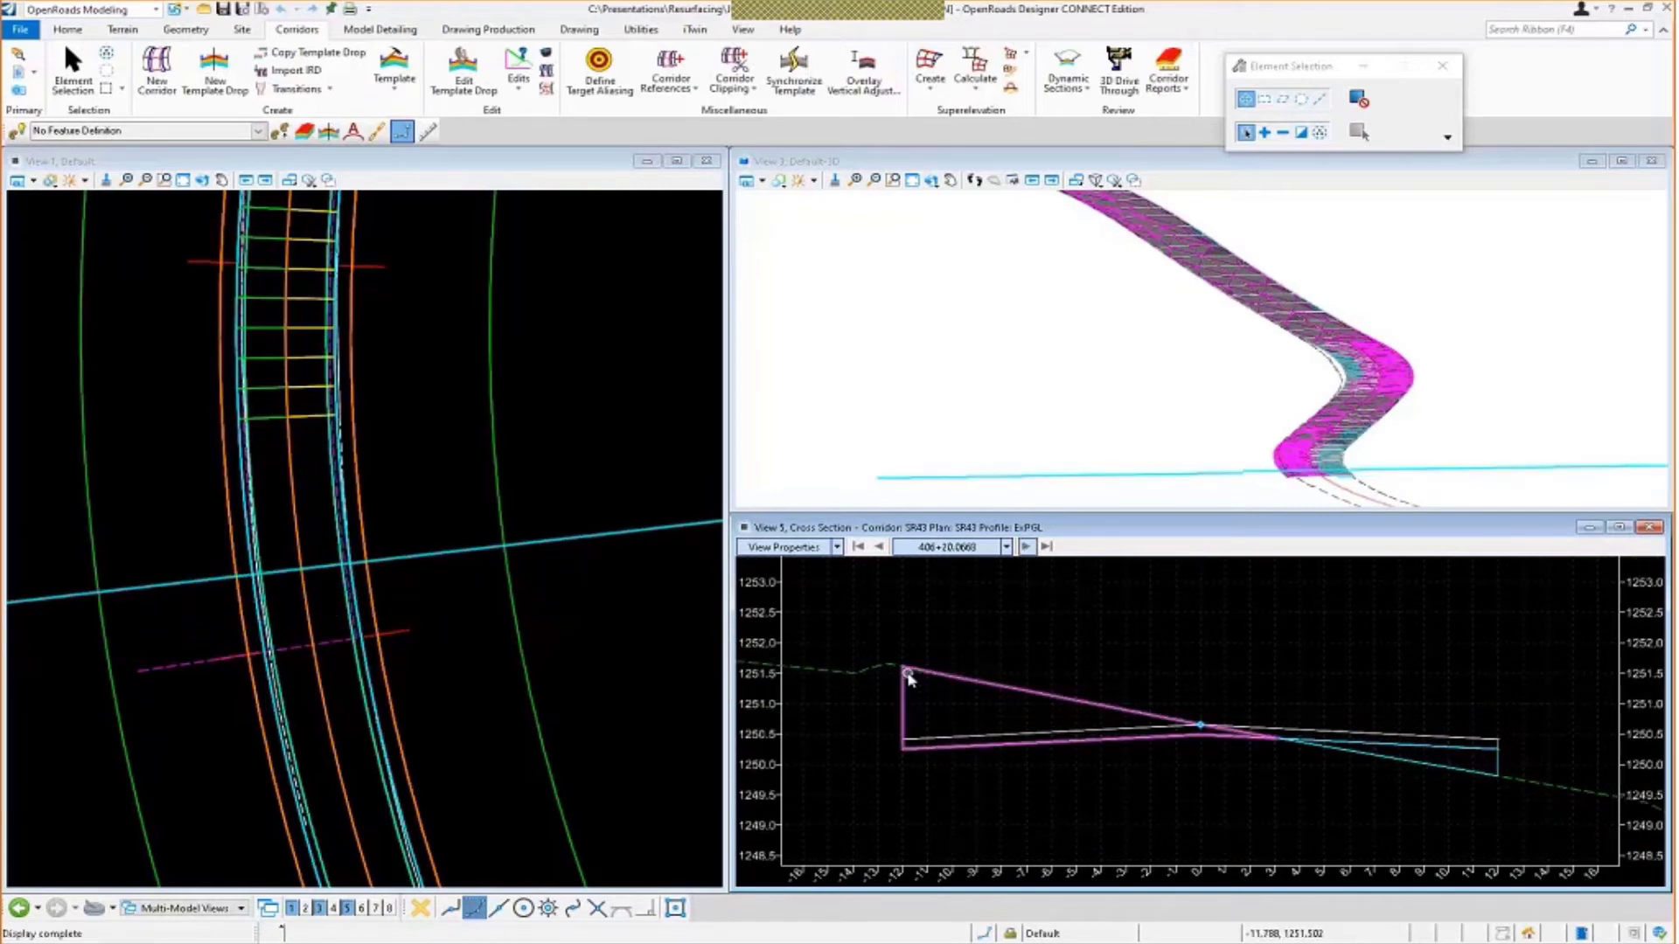
mouse_move(909, 680)
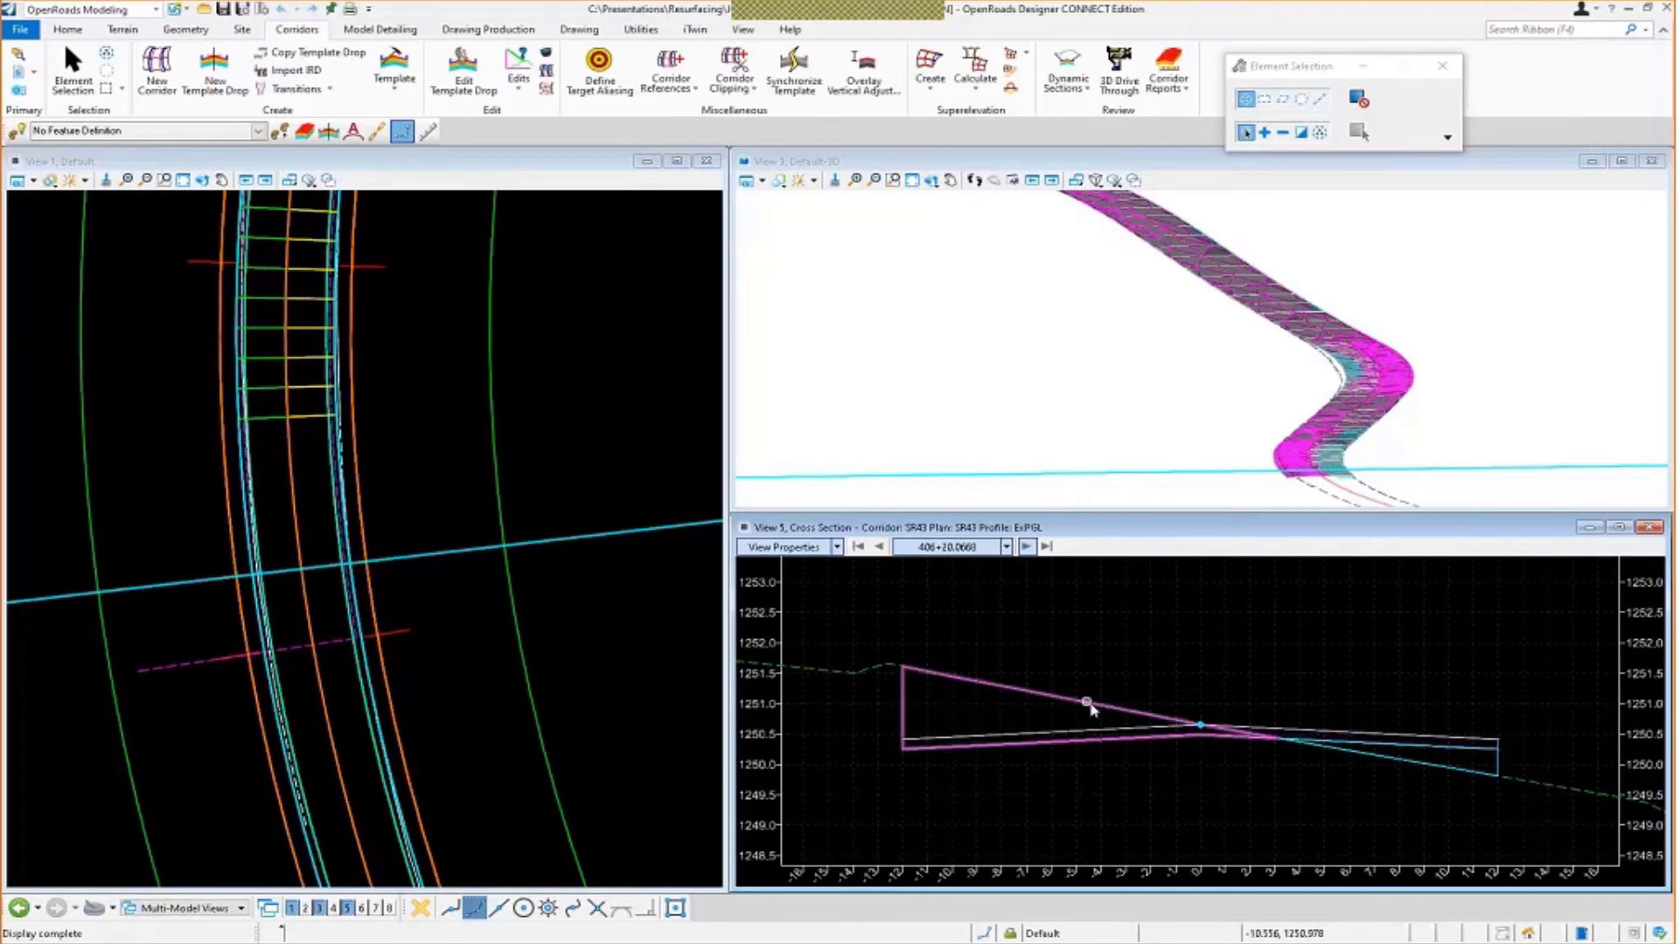
mouse_move(1091, 707)
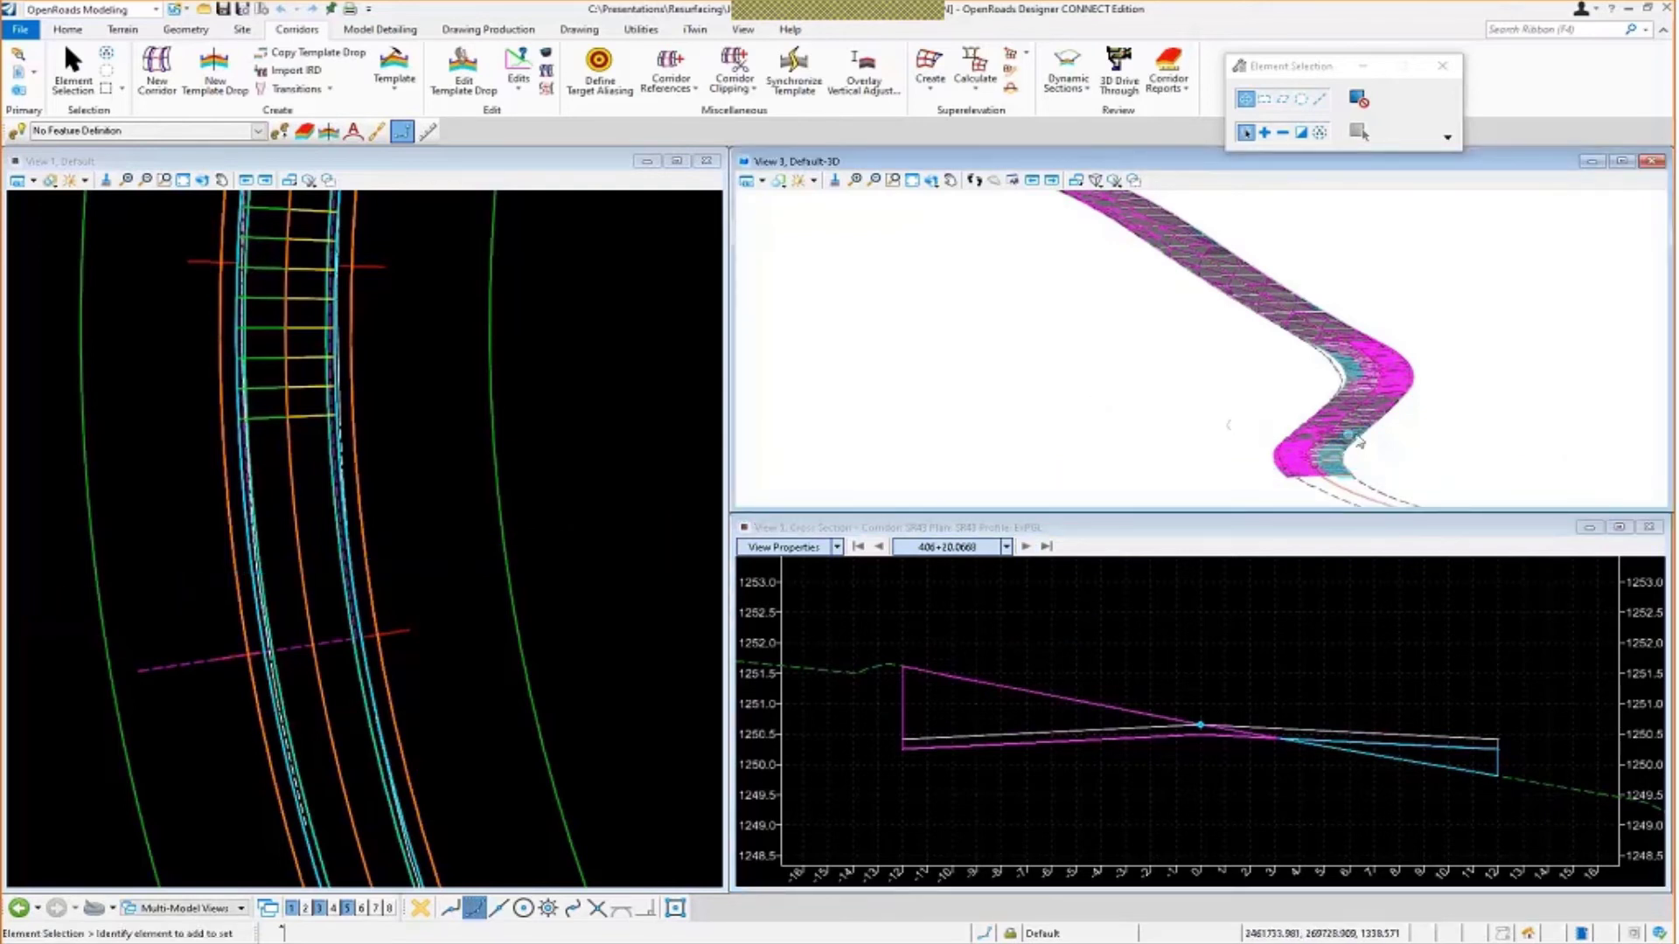
Rotate the 3D view to Top and examine the milling and leveling areas along the corridor in the 3D and plan views.
scroll(1357, 439, "up", 2)
scroll(1358, 440, "up", 1)
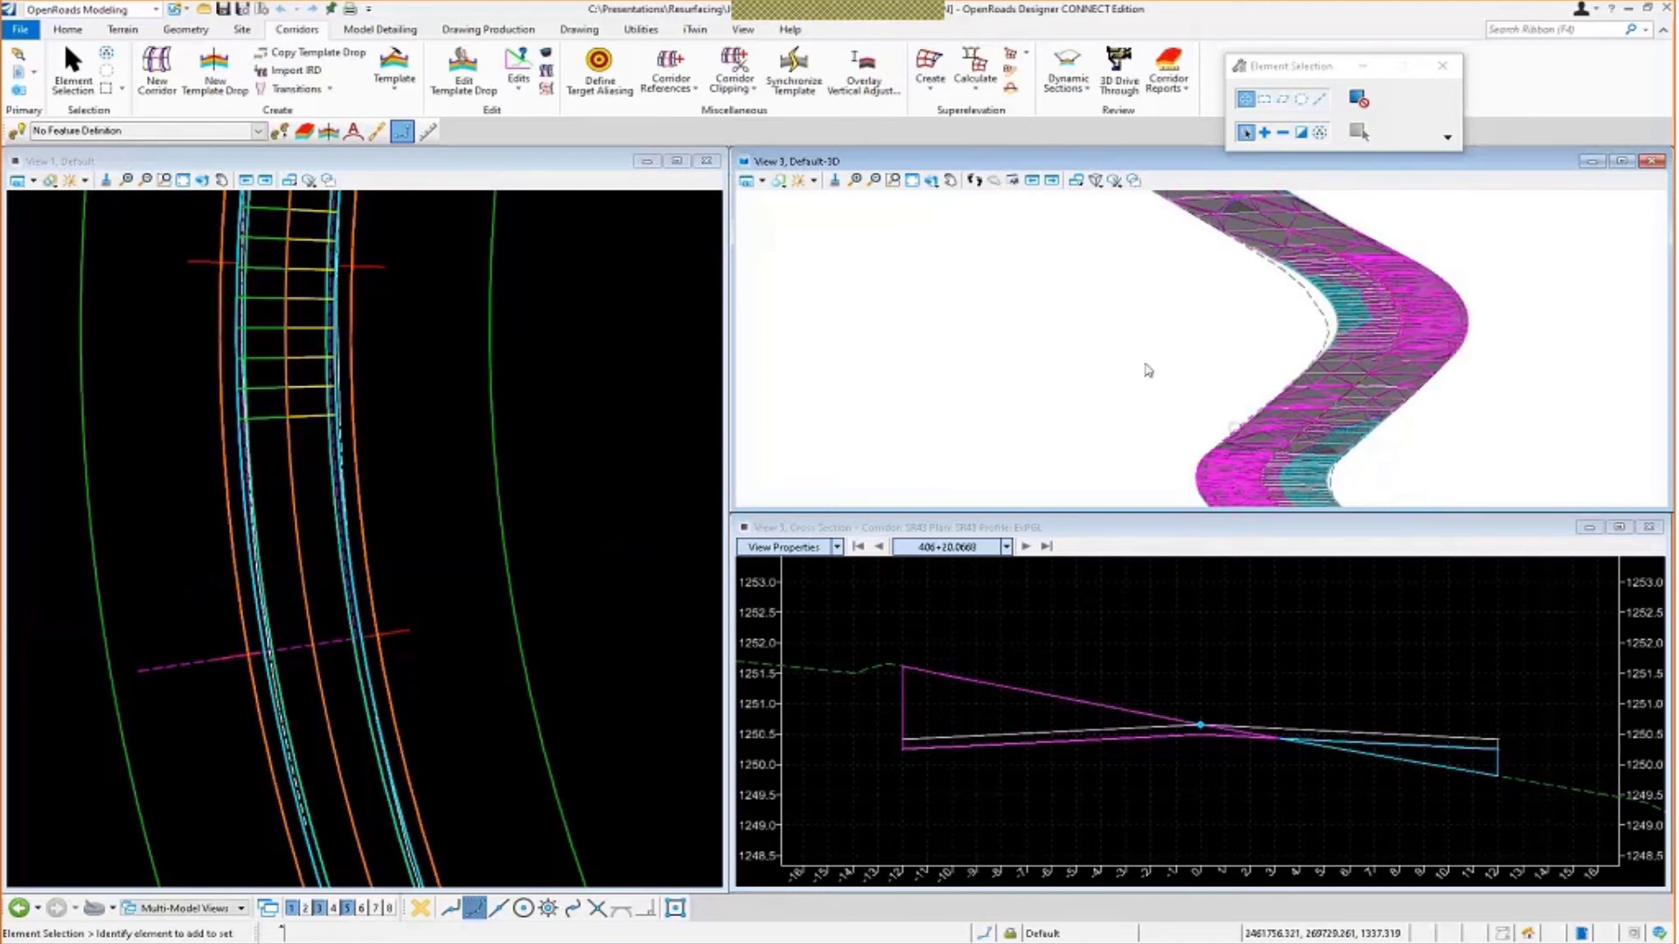
left_click(959, 181)
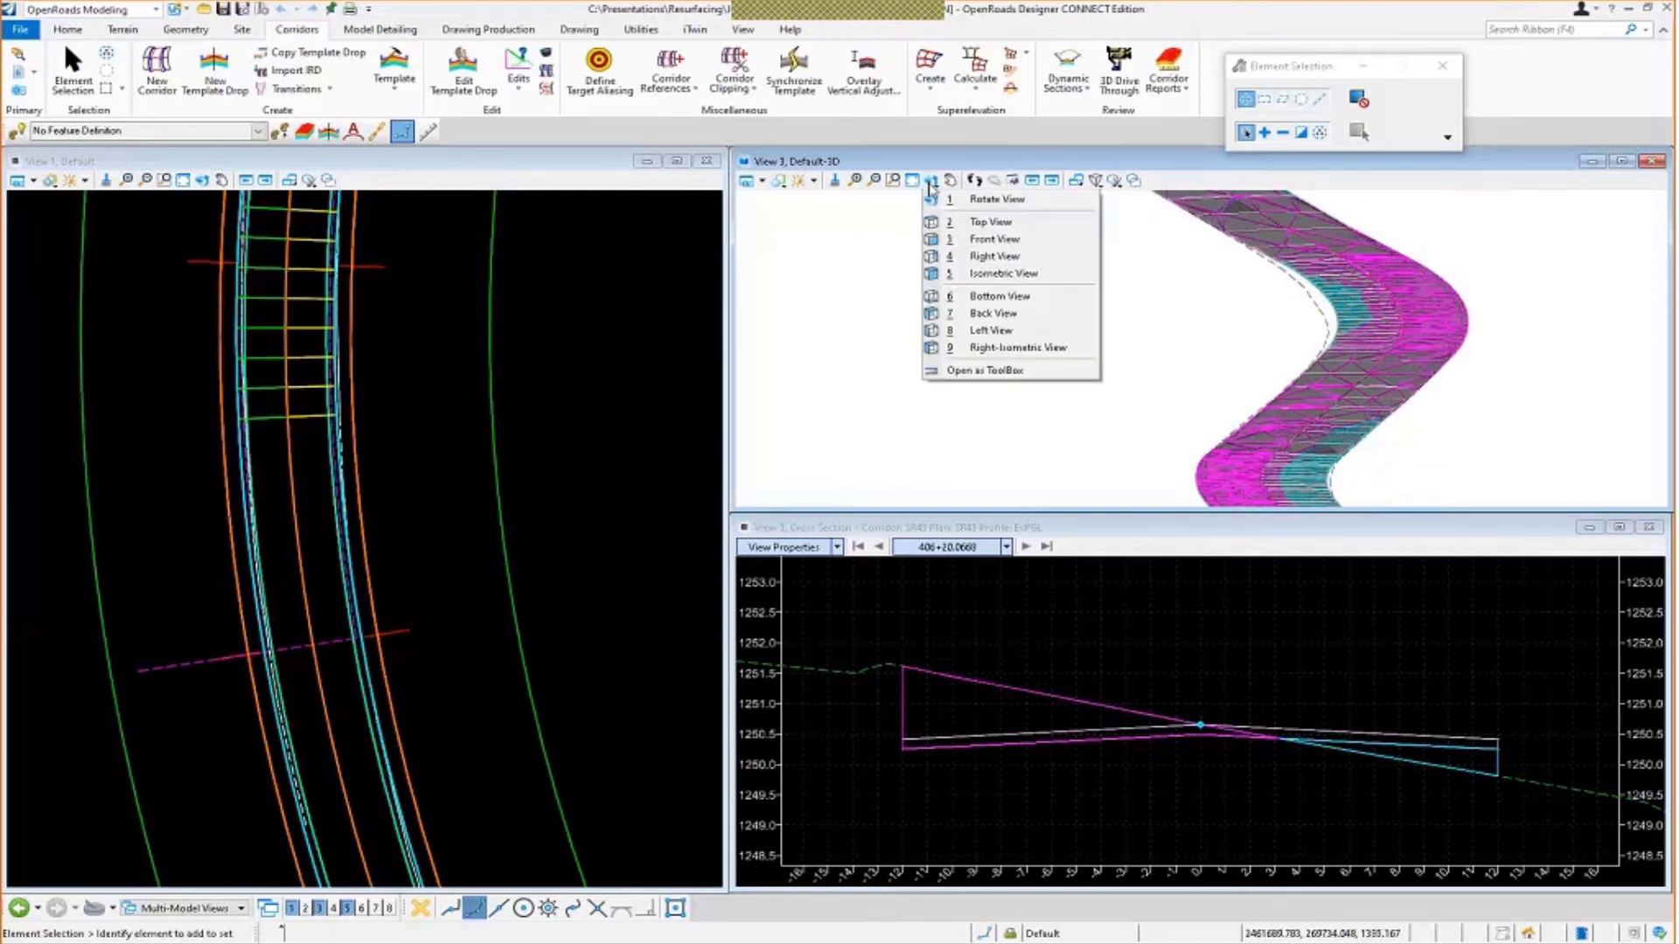
left_click(953, 224)
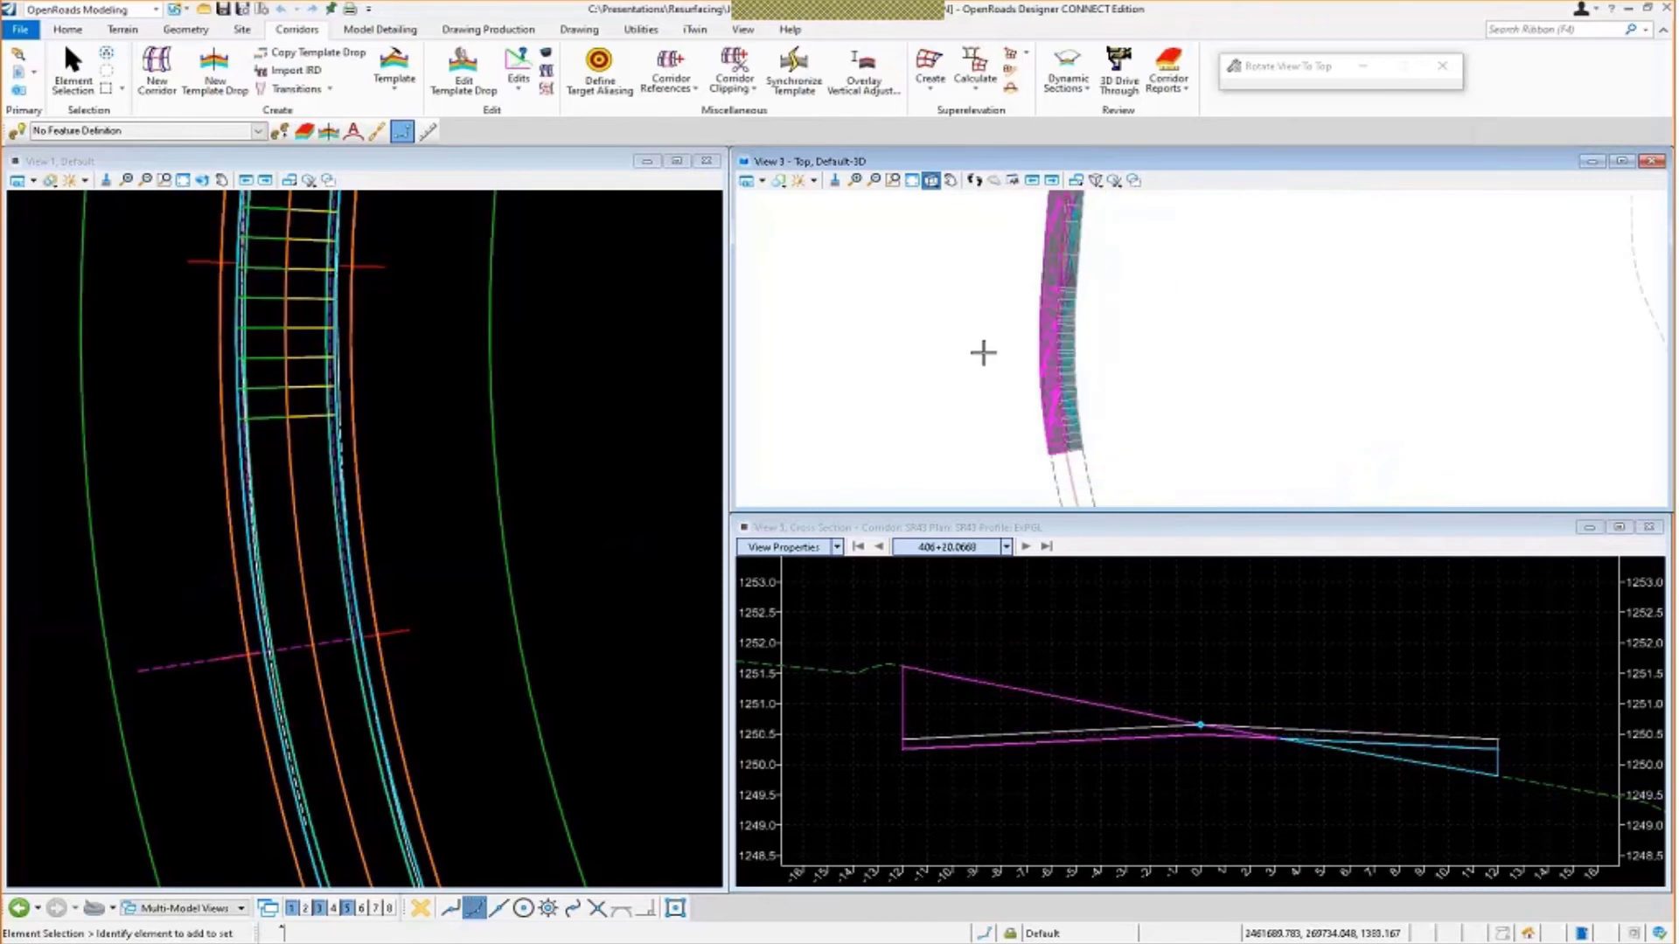
scroll(994, 366, "up", 4)
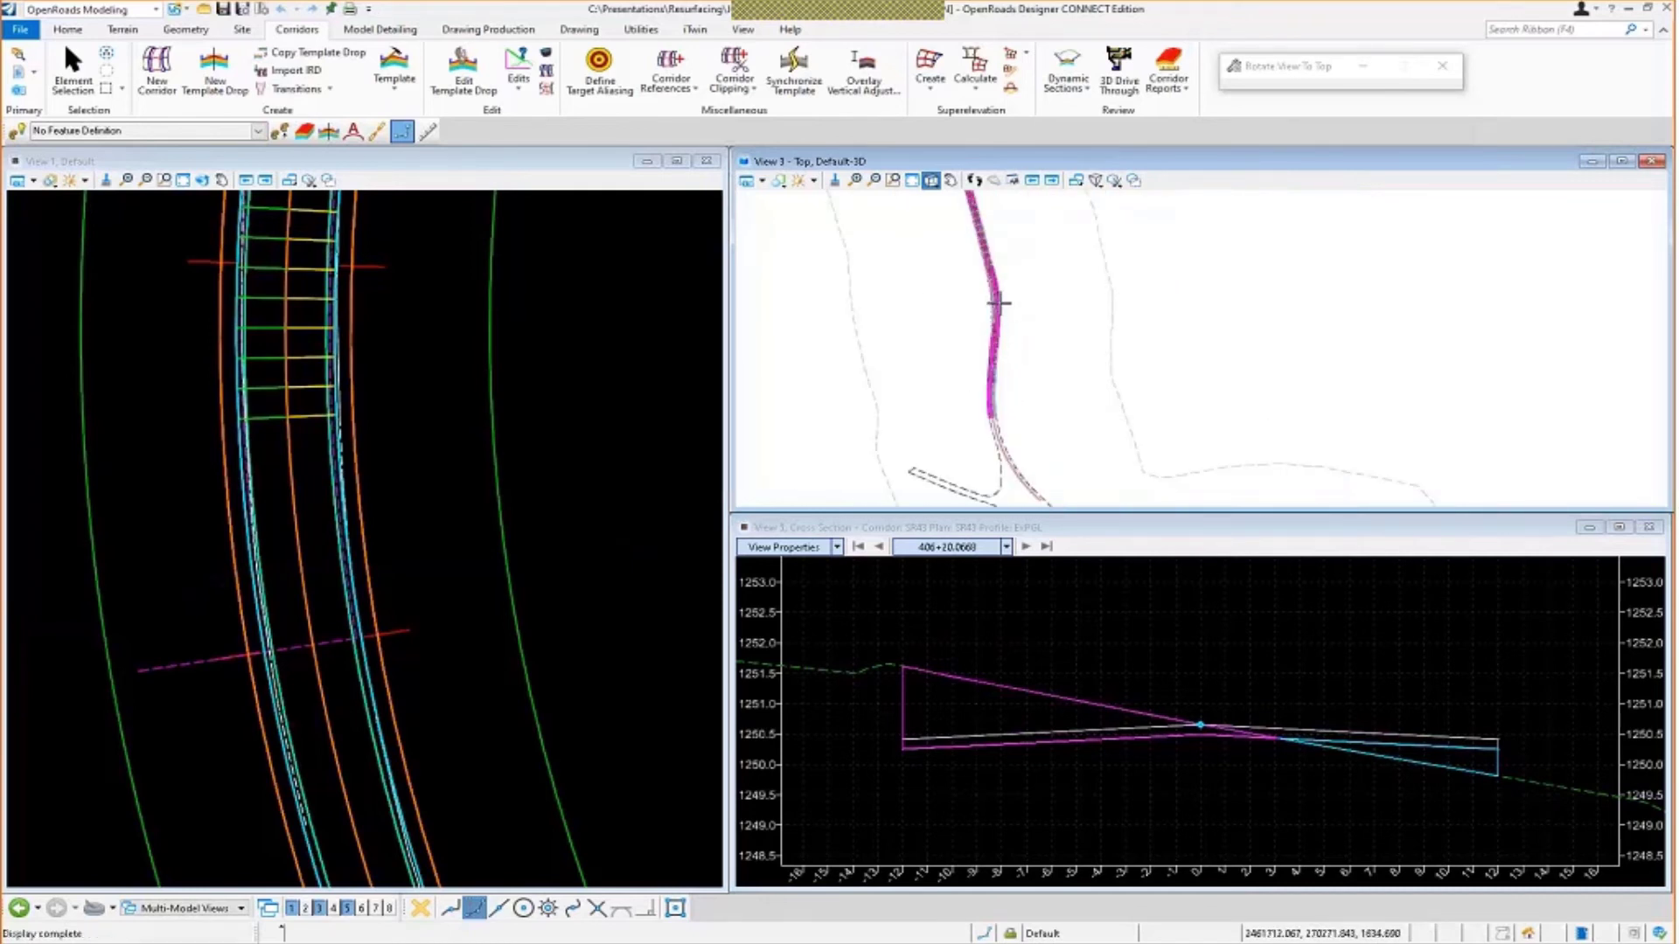
scroll(994, 366, "down", 2)
middle_click_drag(989, 363, 989, 247)
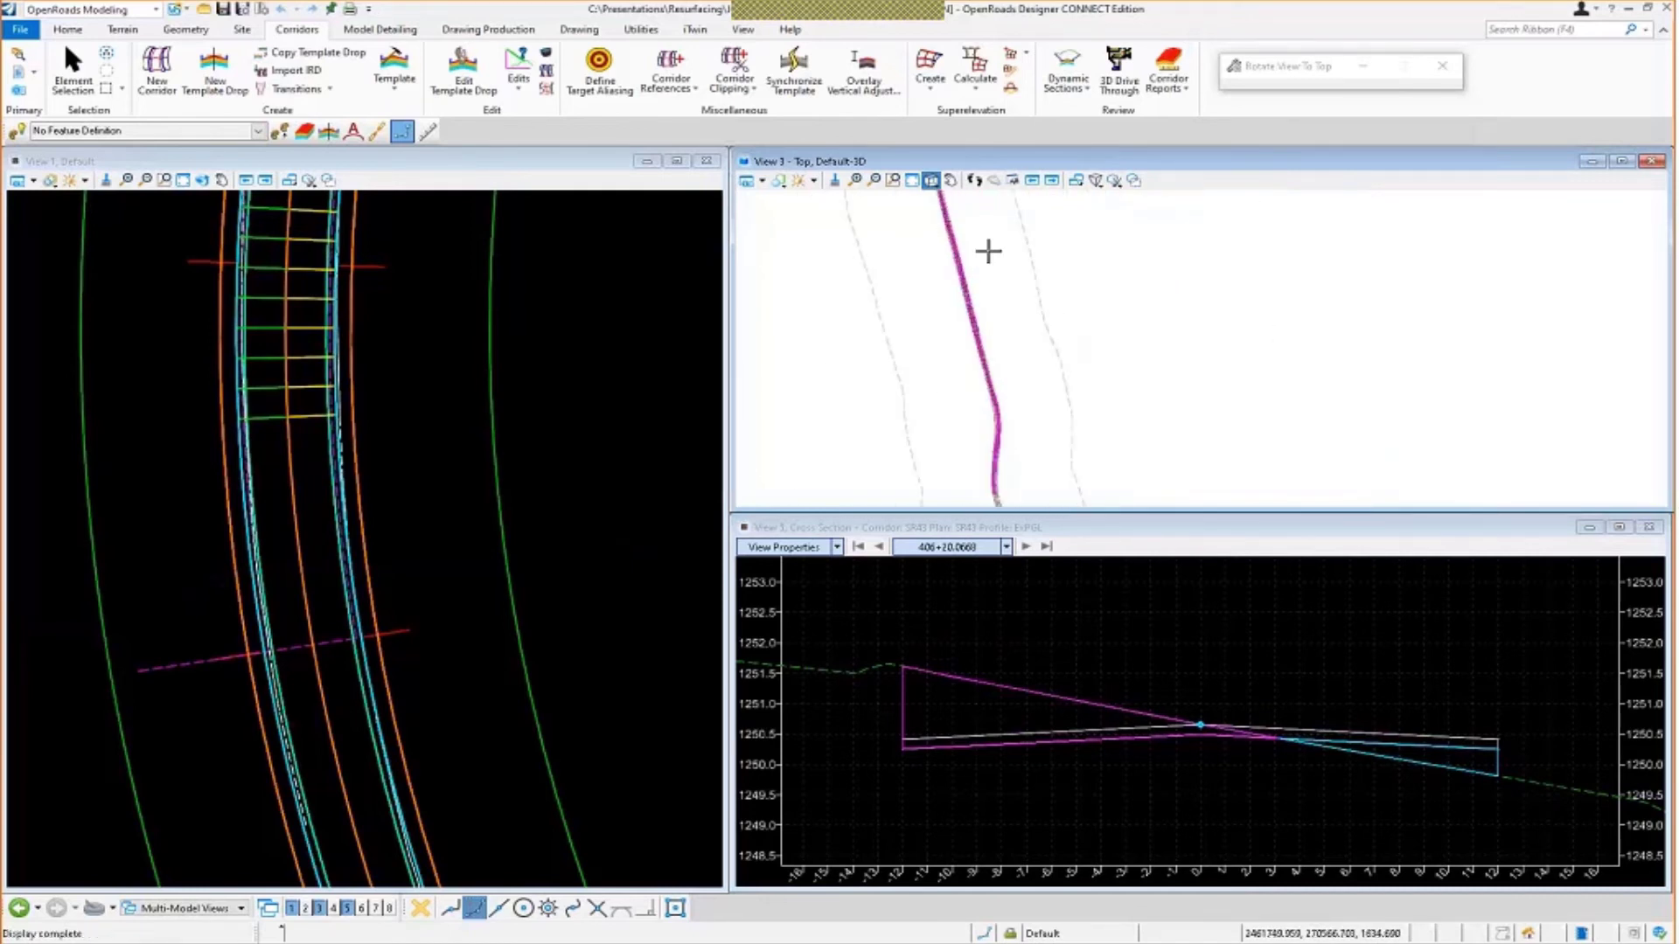
scroll(962, 263, "up", 3)
scroll(951, 274, "up", 2)
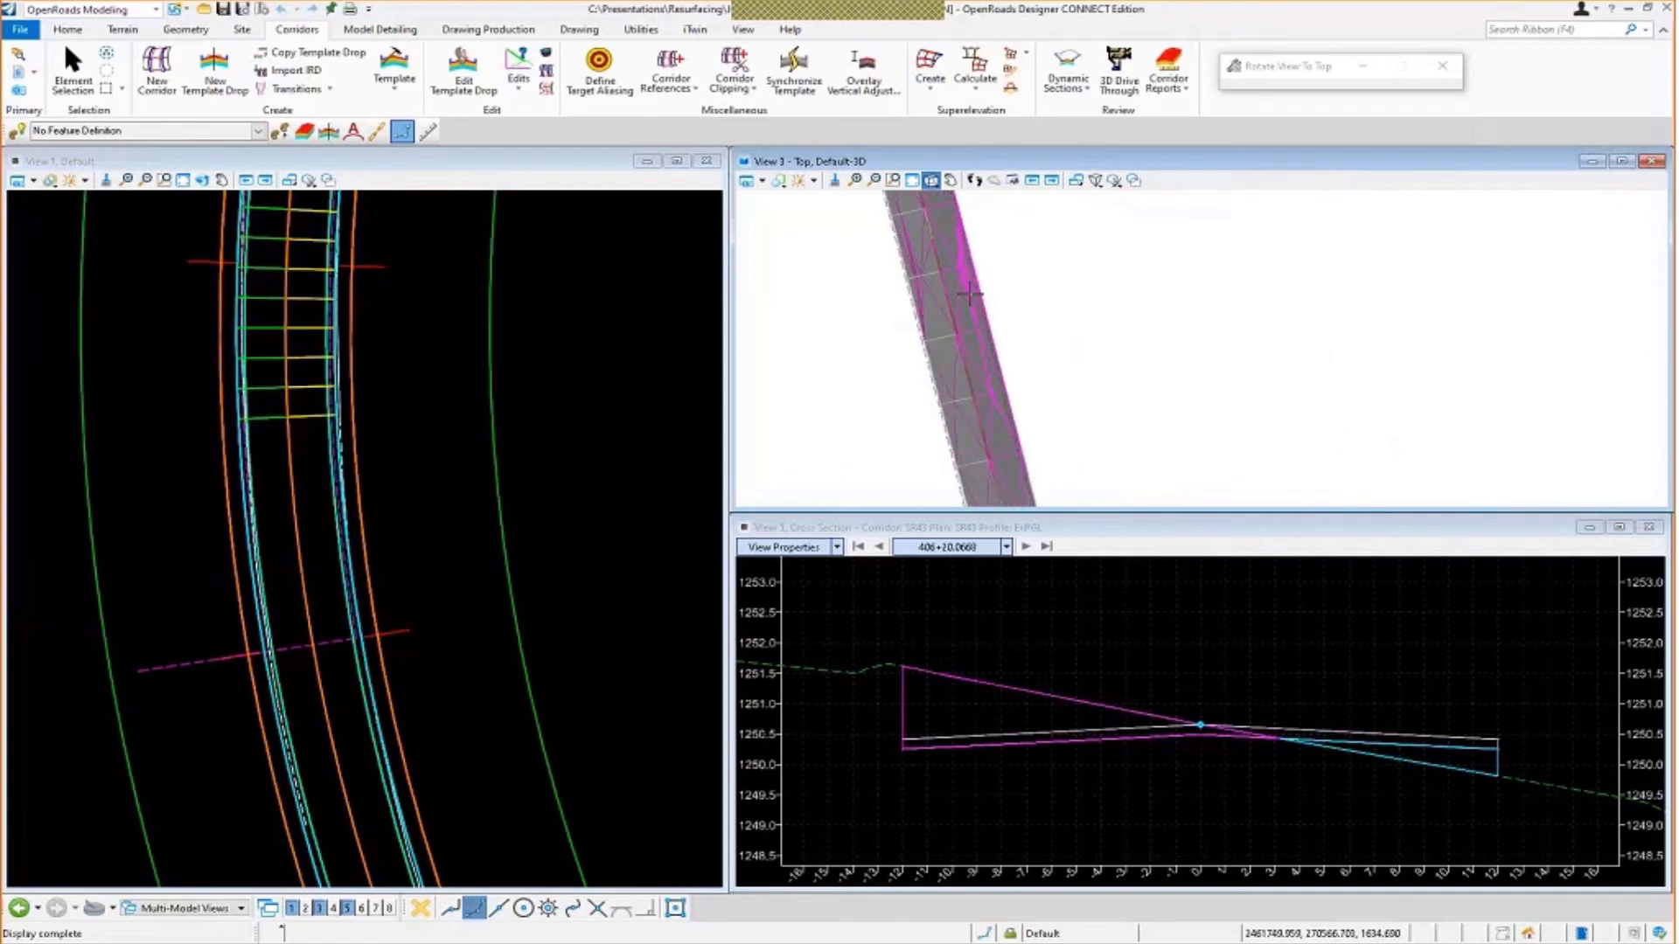
scroll(970, 292, "down", 3)
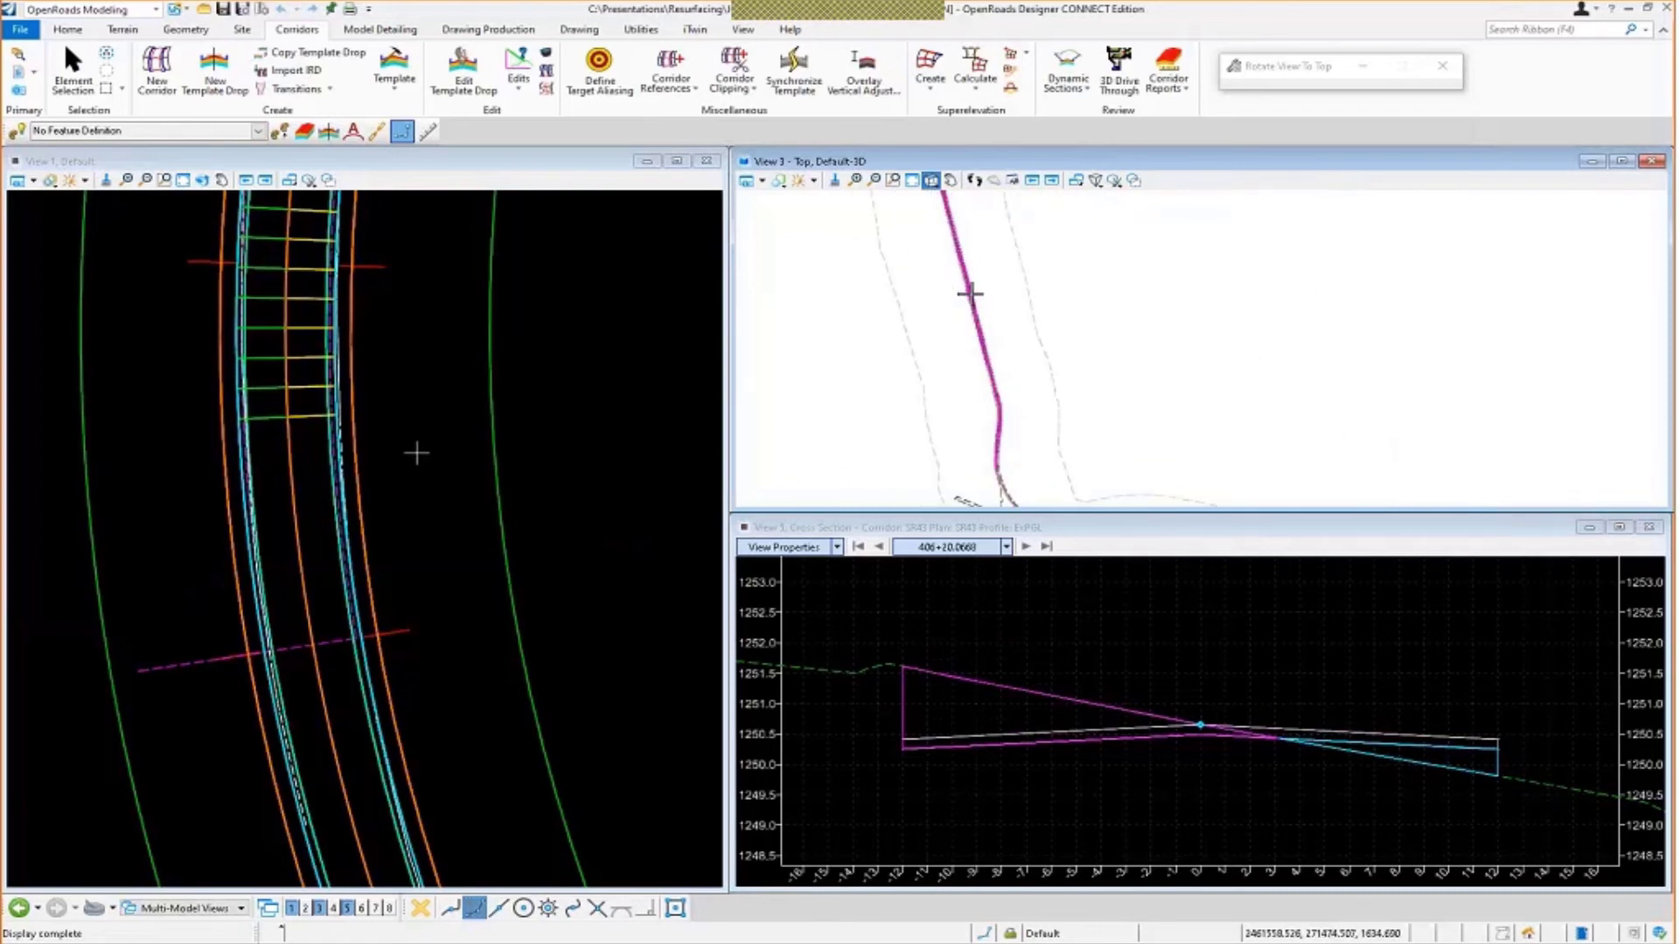
right_click(424, 449)
scroll(424, 451, "down", 3)
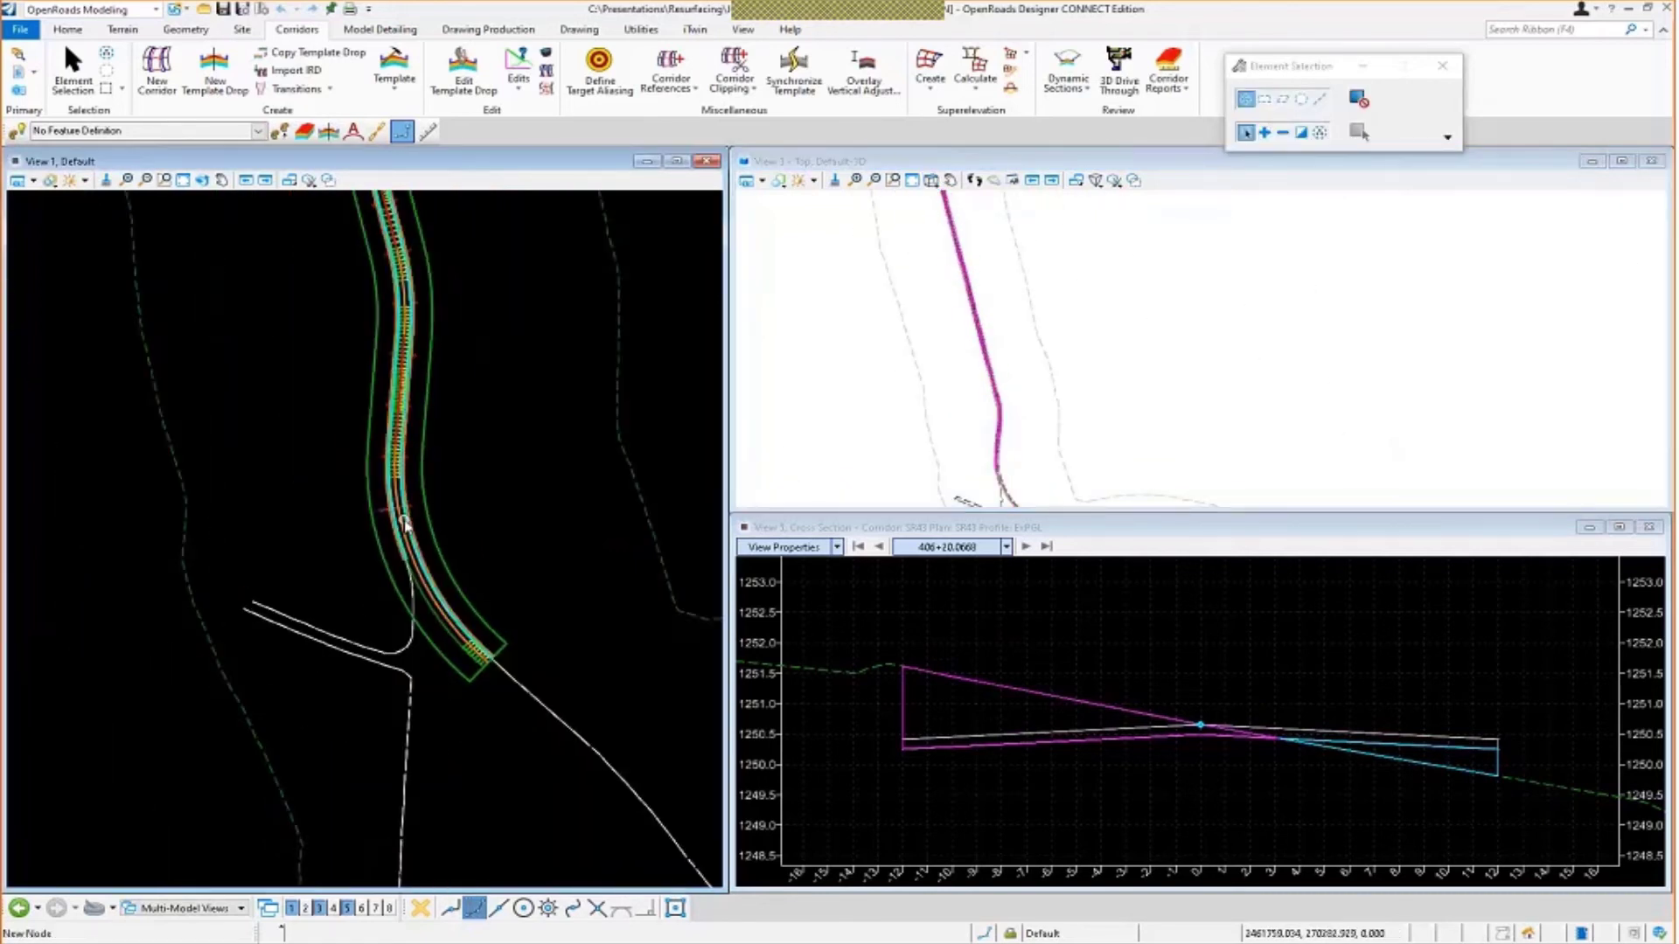
scroll(423, 411, "up", 3)
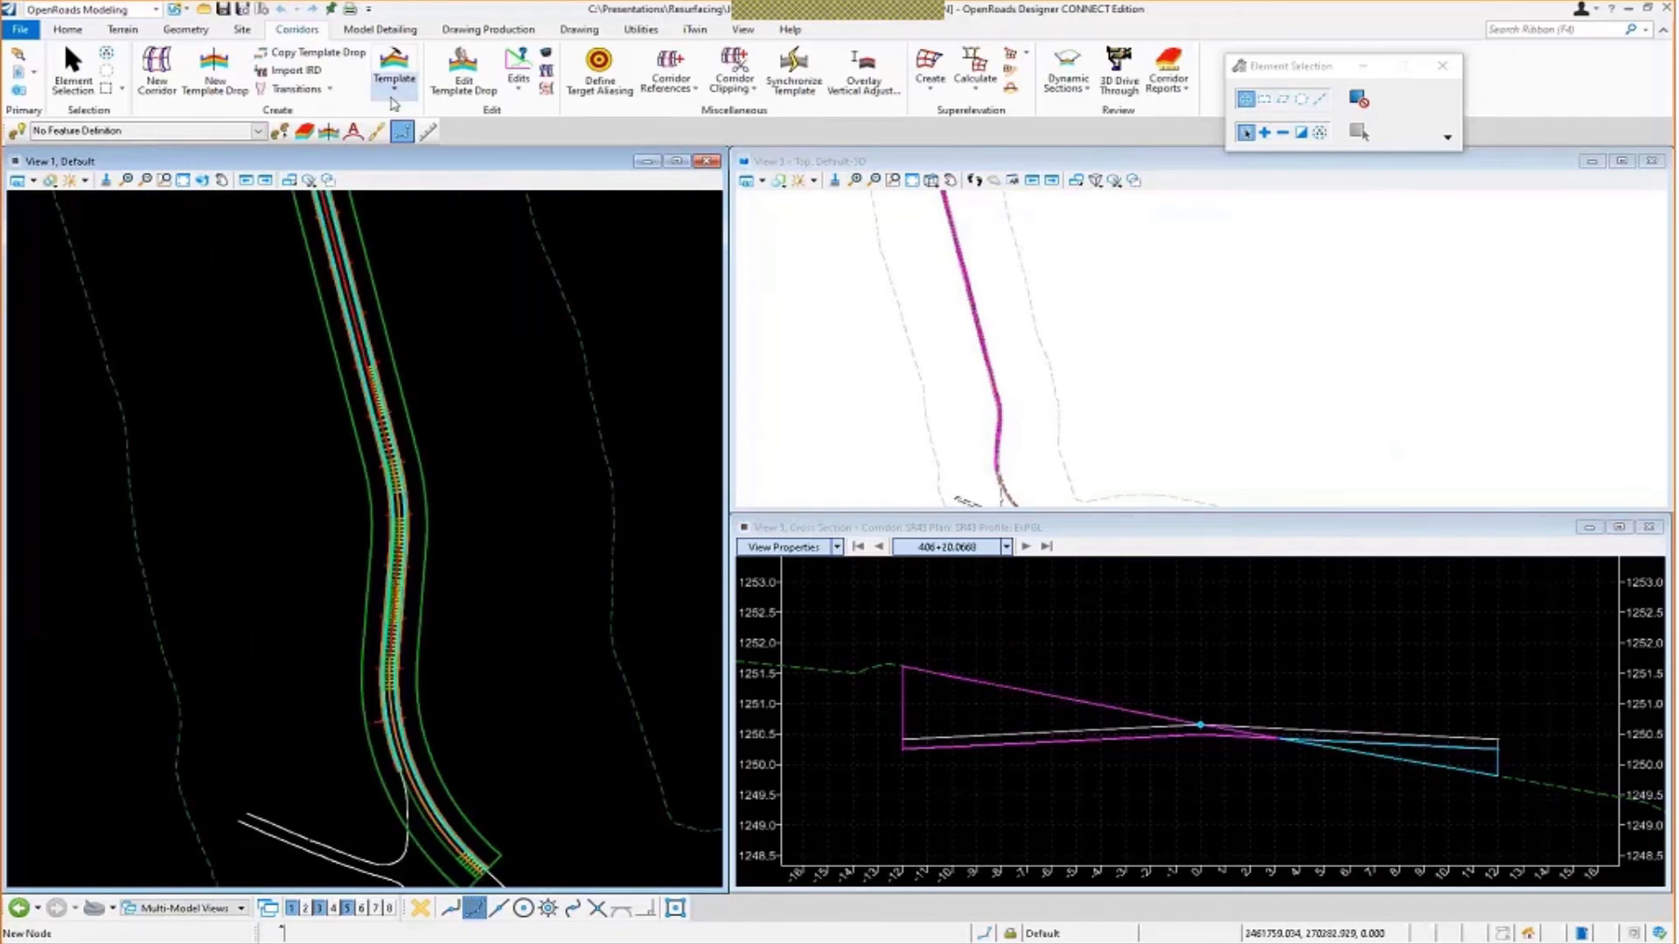
In the plan view's references, turn on display of the SR43_Cor_Overlay_Pavt.dgn Default-3D model and turn off SR43_Sup_Mainline.dgn.
left_click(73, 34)
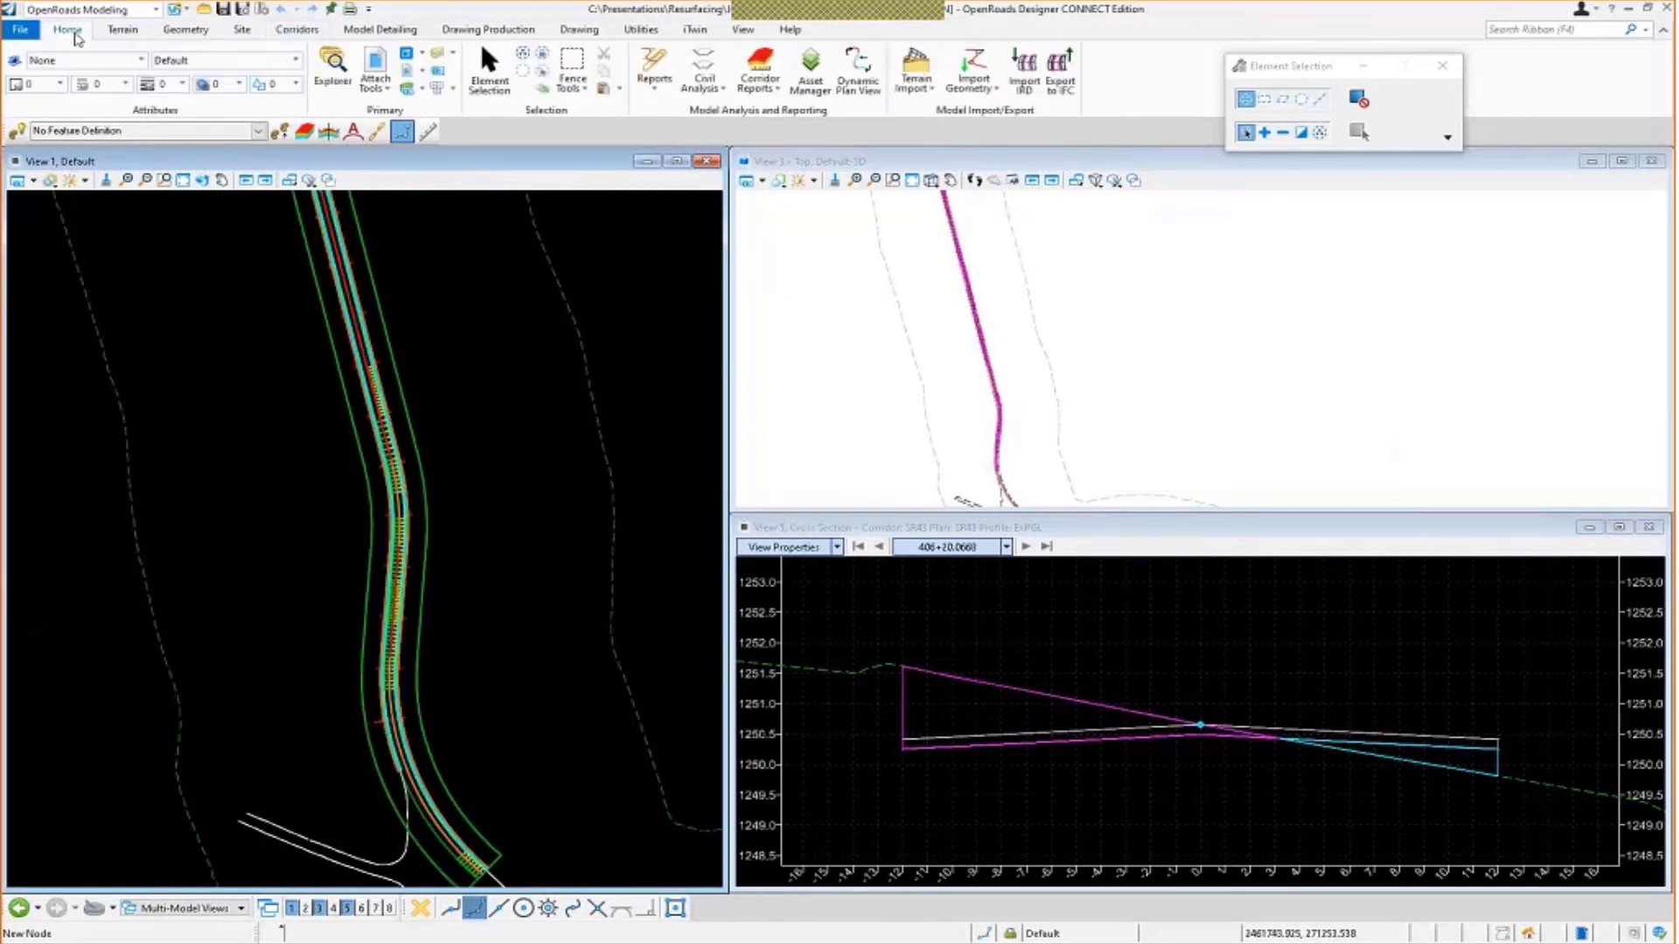
left_click(375, 81)
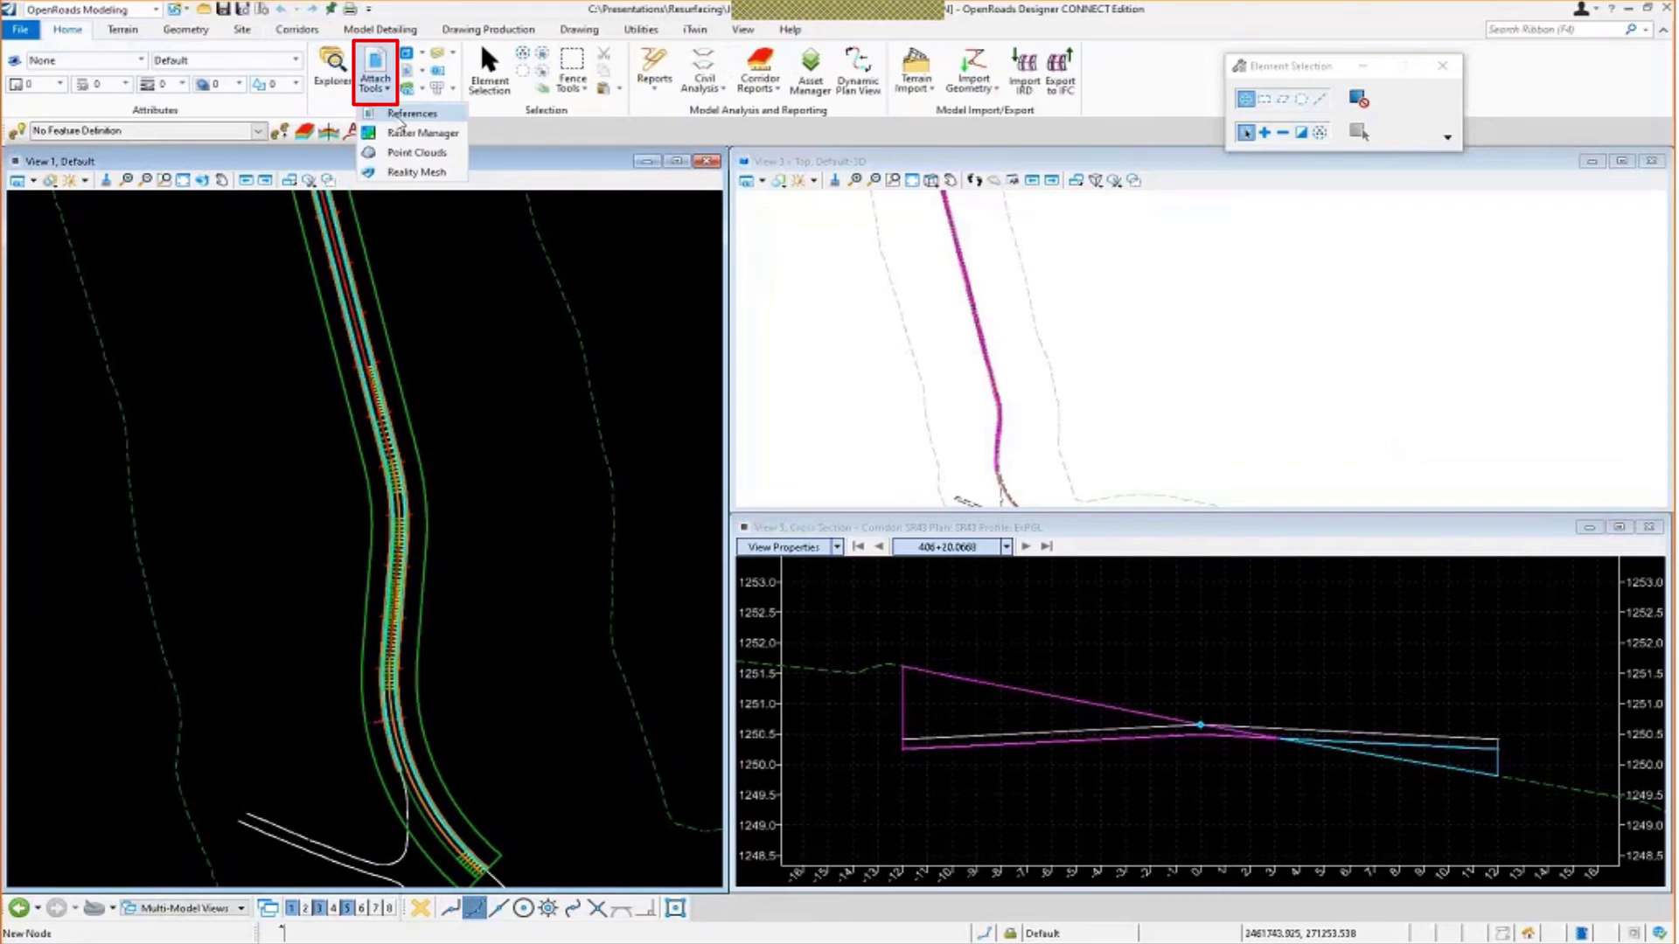
left_click(402, 116)
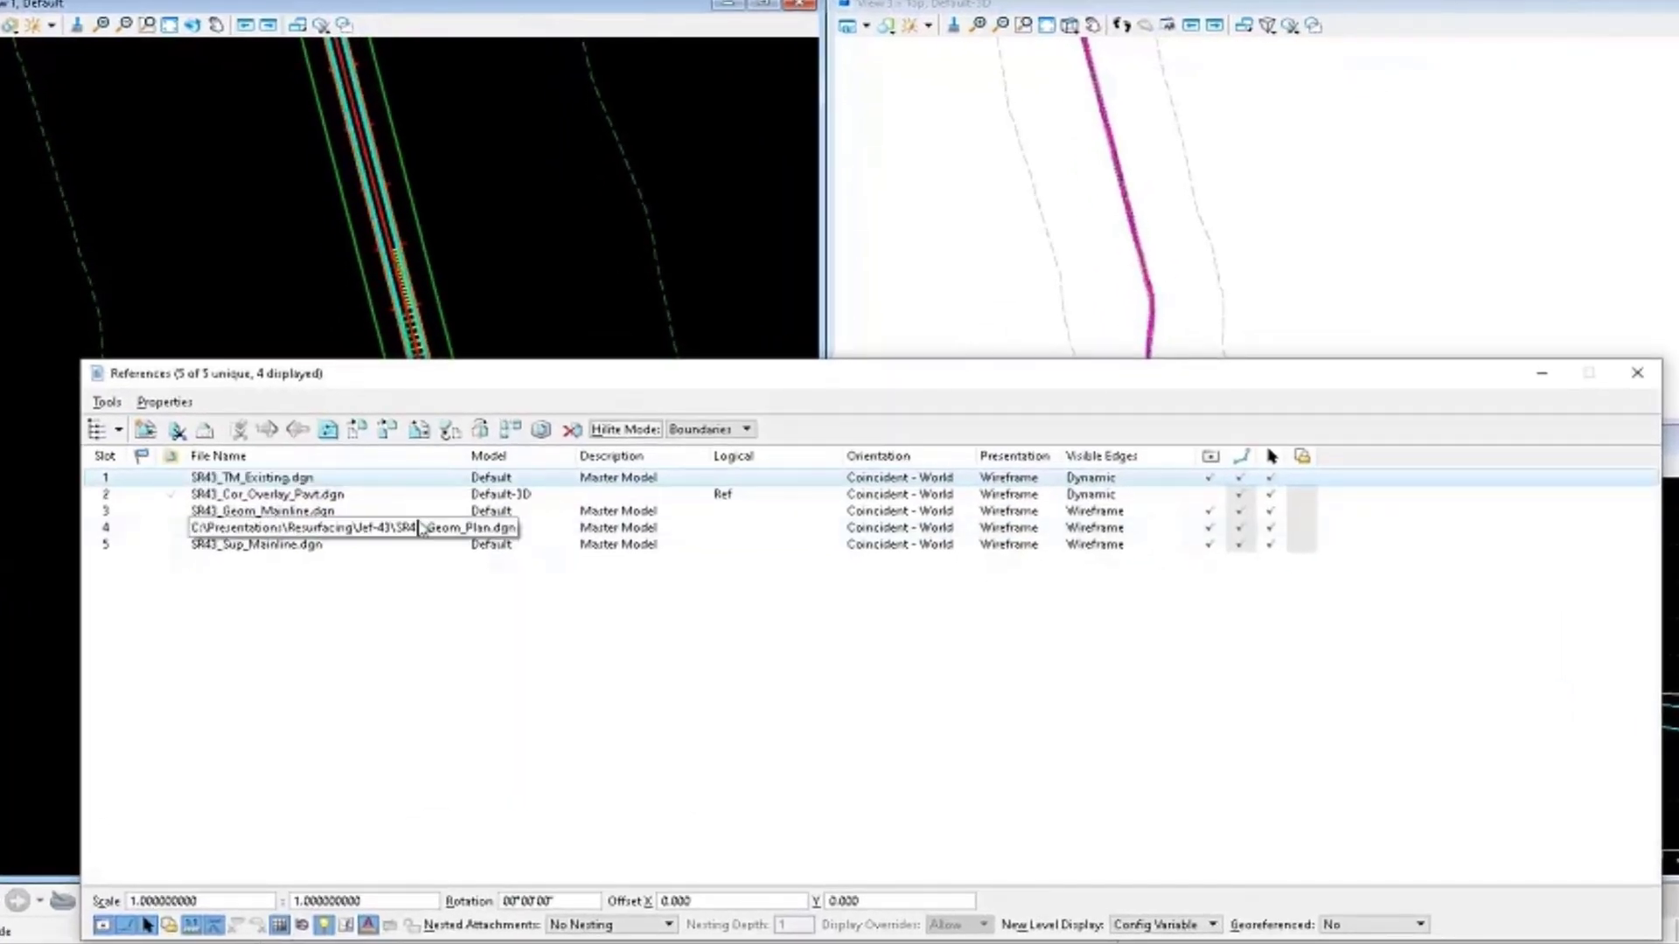
left_click(377, 495)
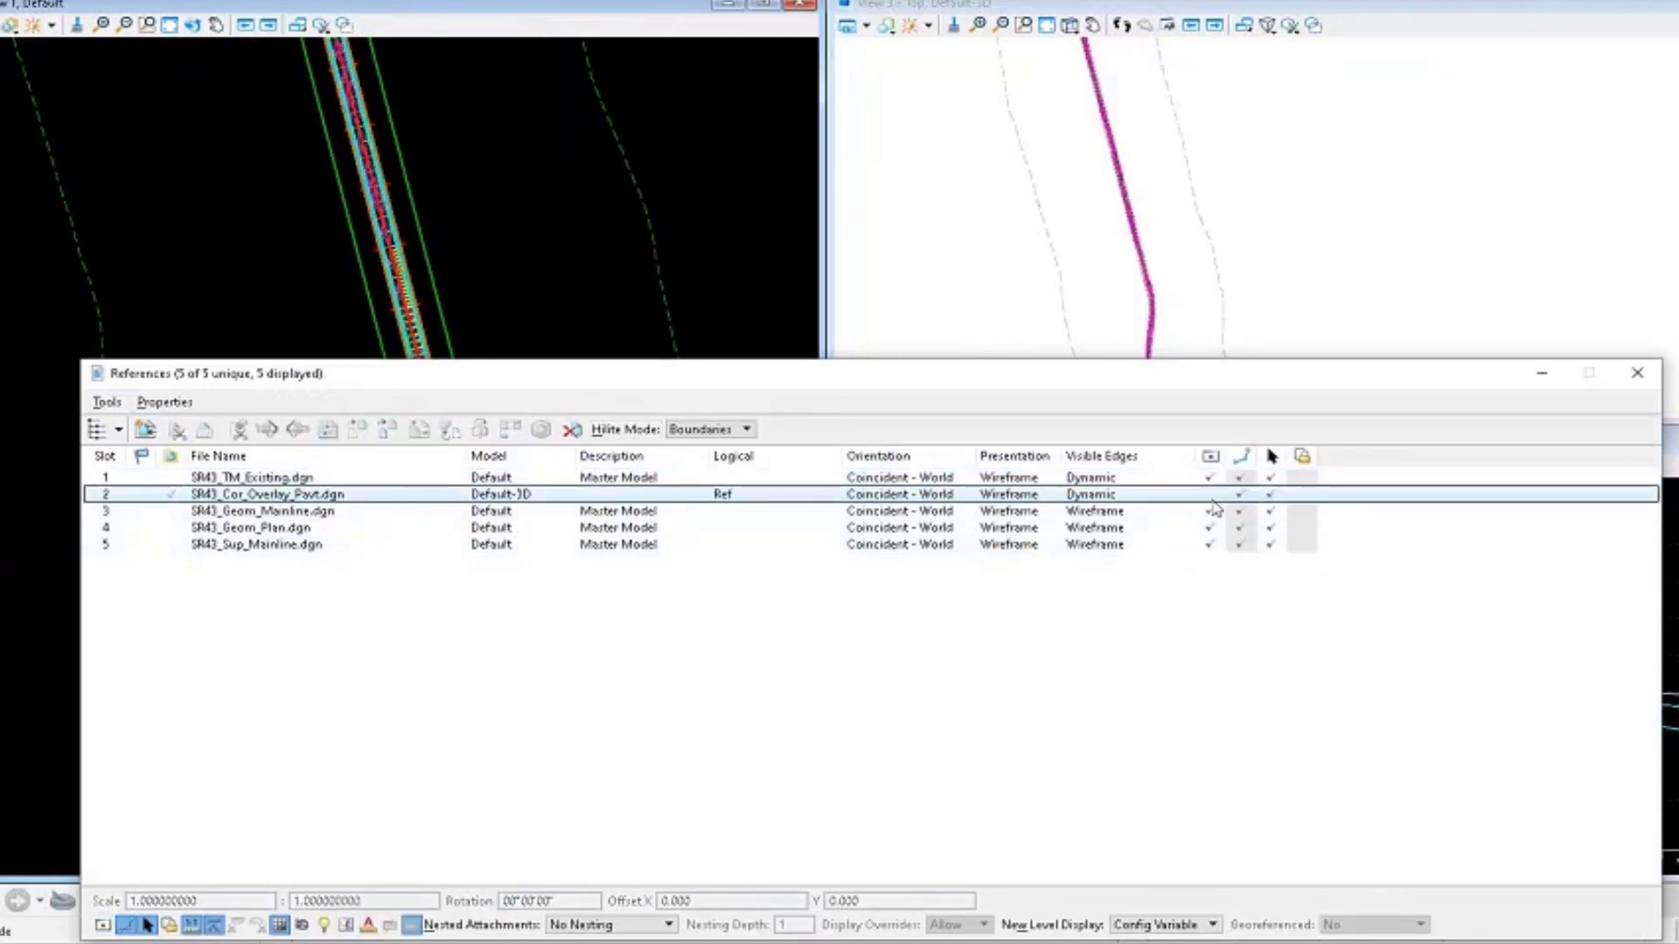
left_click(1209, 494)
left_click(1210, 543)
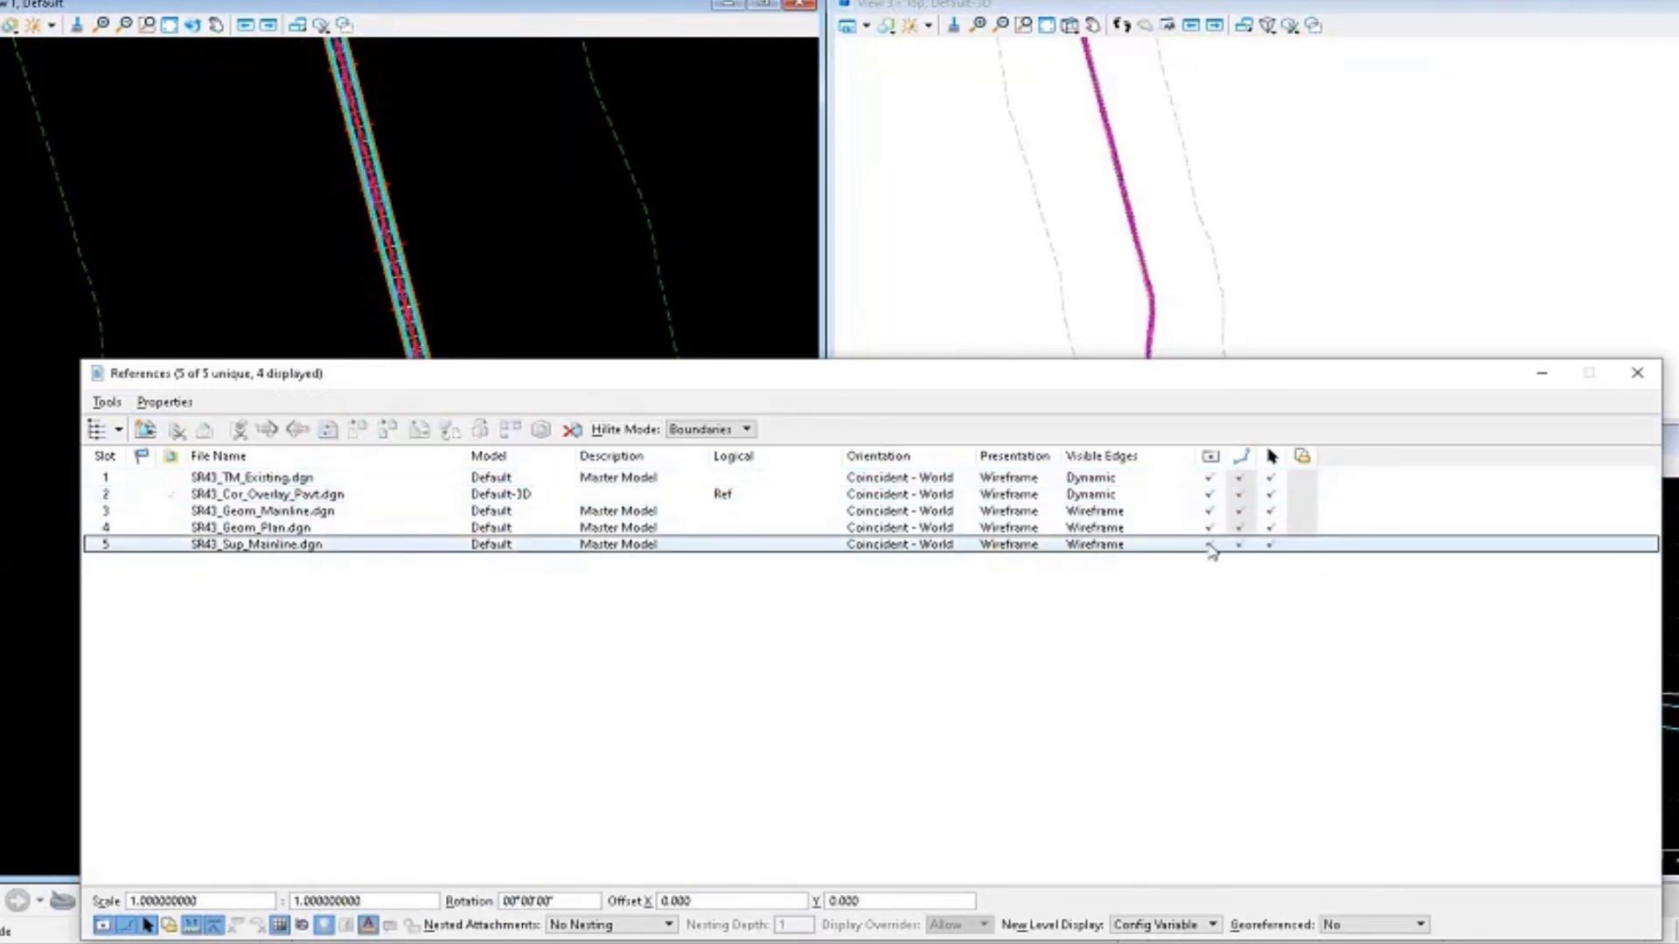
left_click(1636, 373)
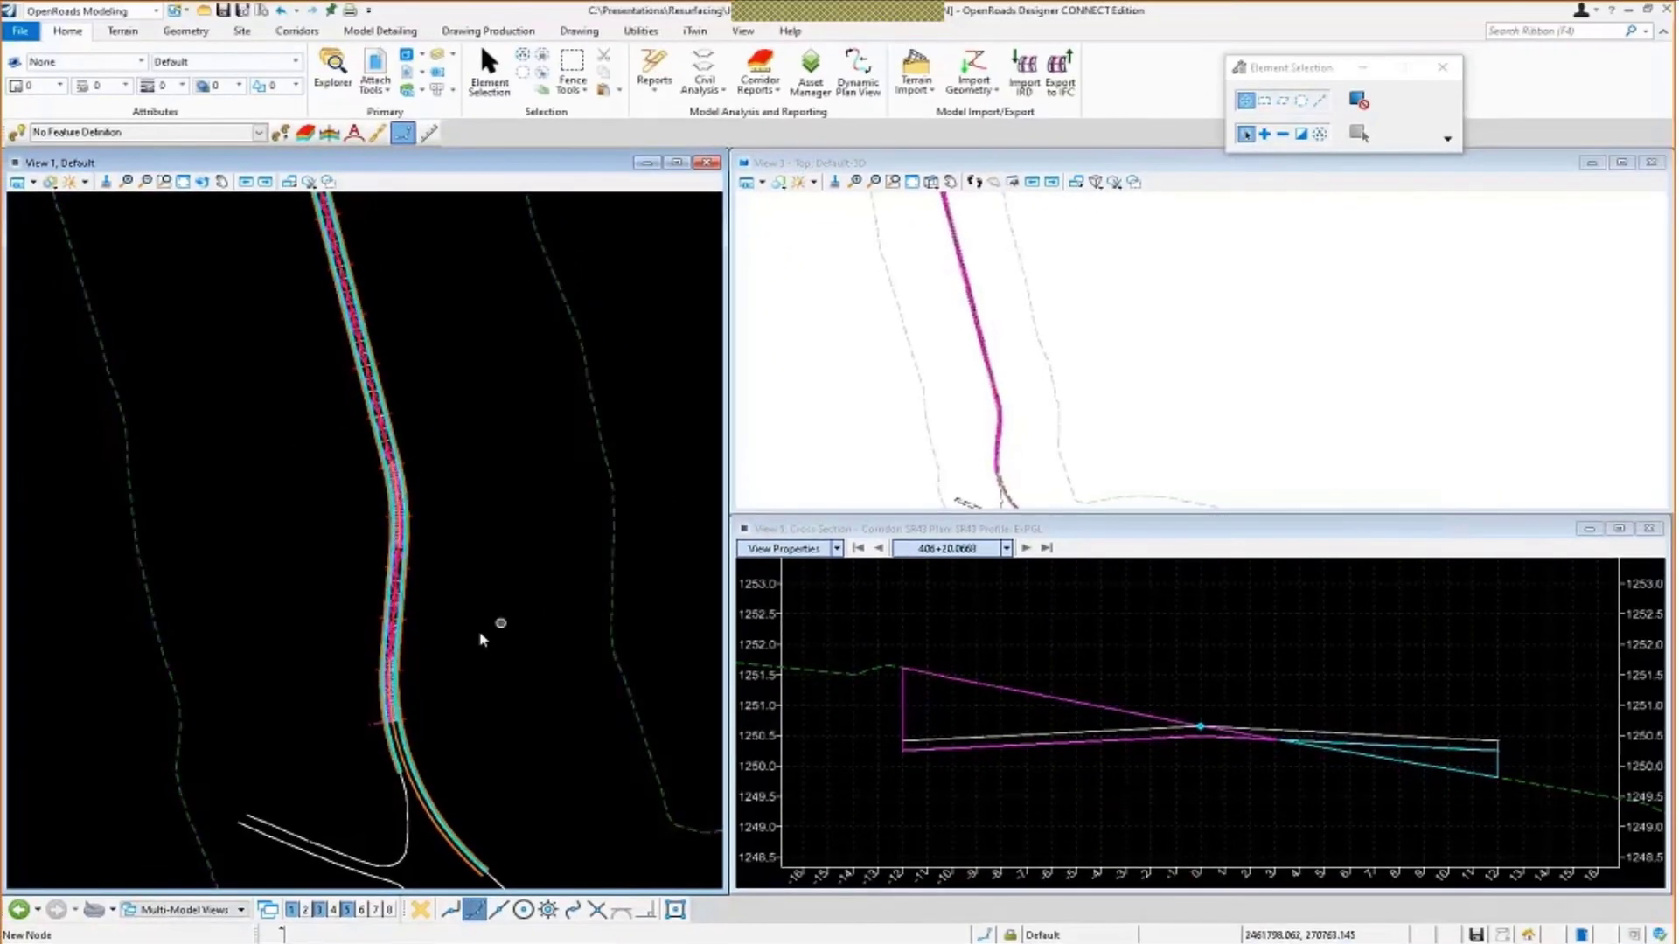
Examine the corridor's milling and leveling meshes up close along the curve and tangent in the plan and 3D views.
scroll(388, 671, "up", 3)
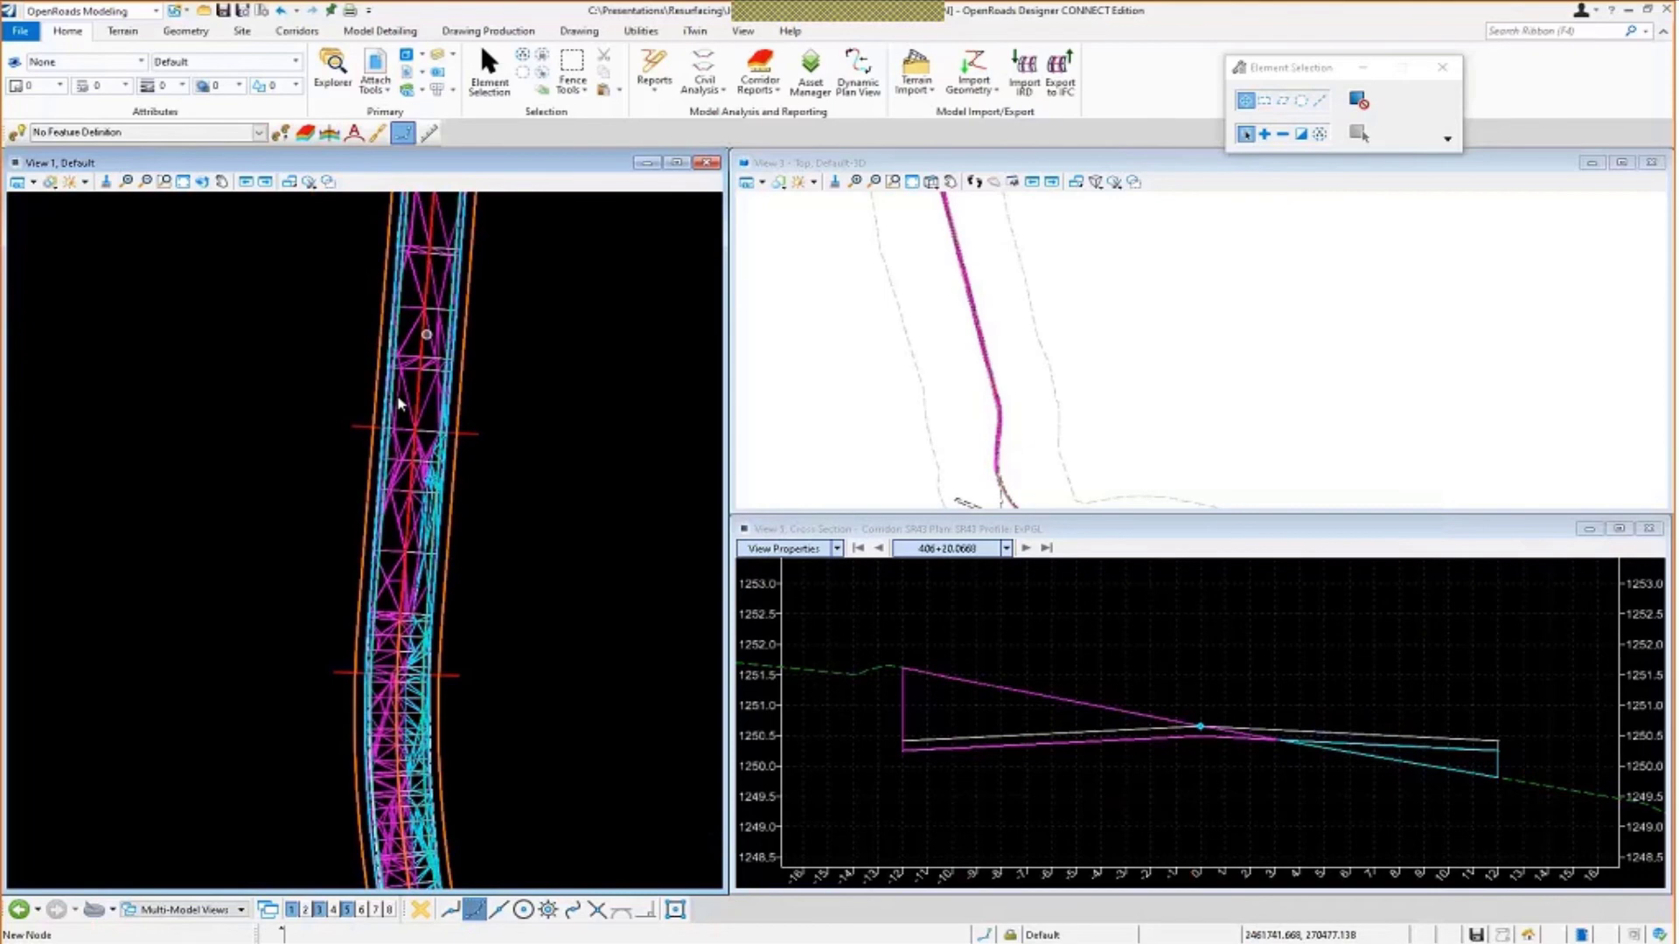
scroll(397, 402, "down", 2)
scroll(458, 356, "down", 2)
scroll(470, 315, "up", 2)
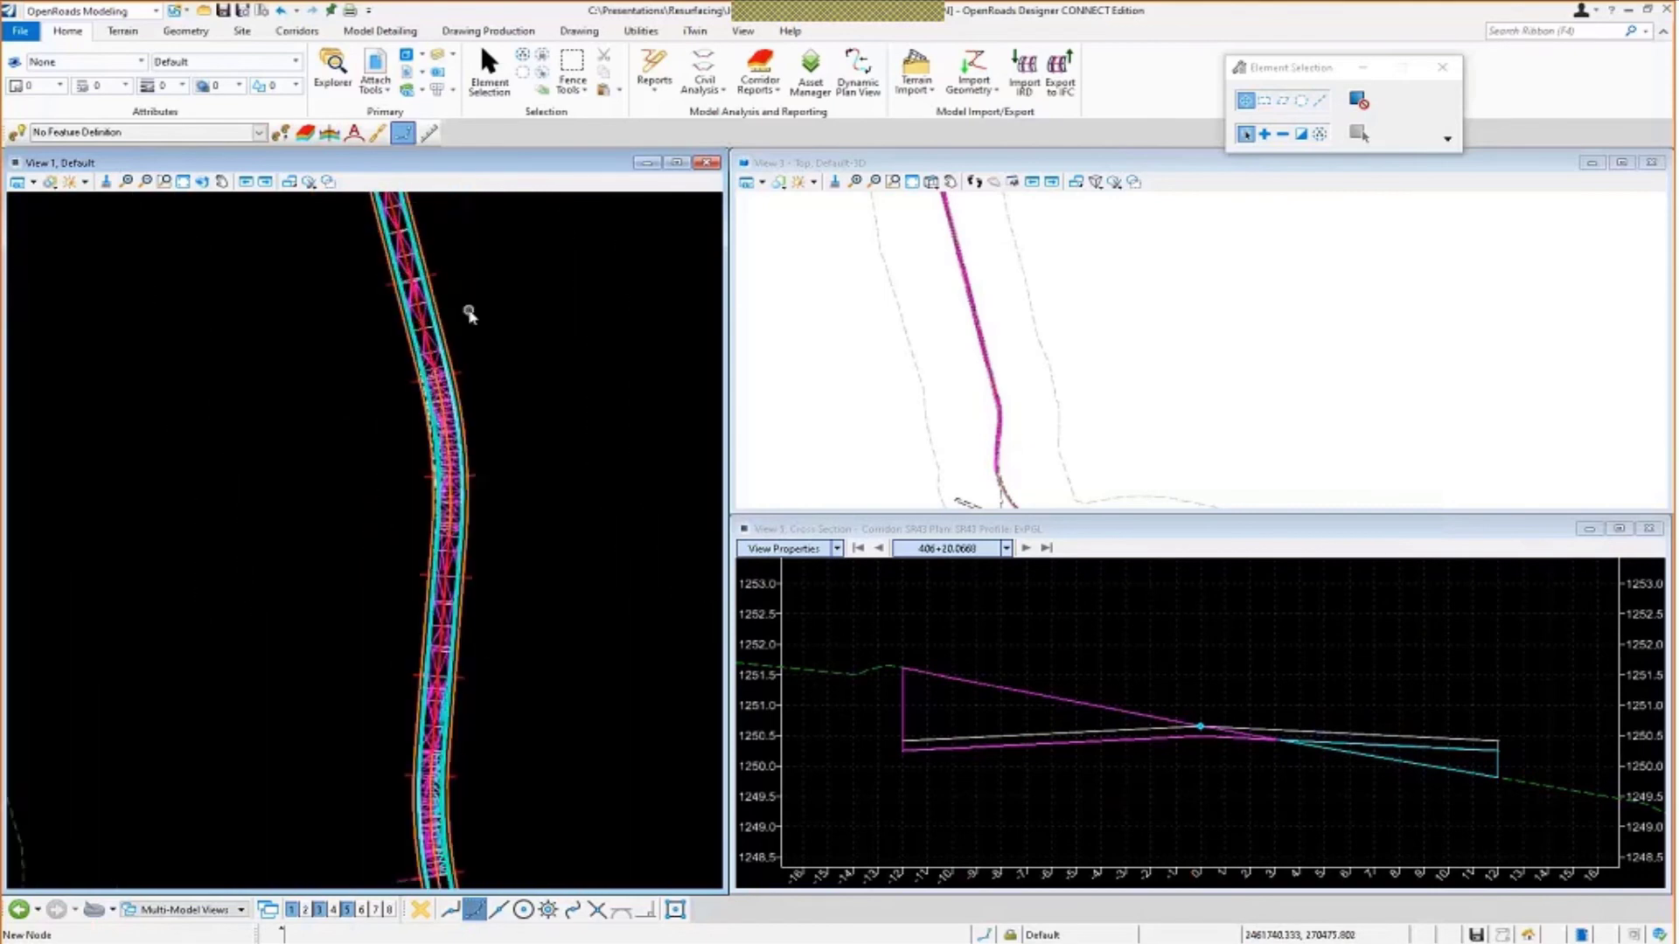
scroll(446, 341, "up", 5)
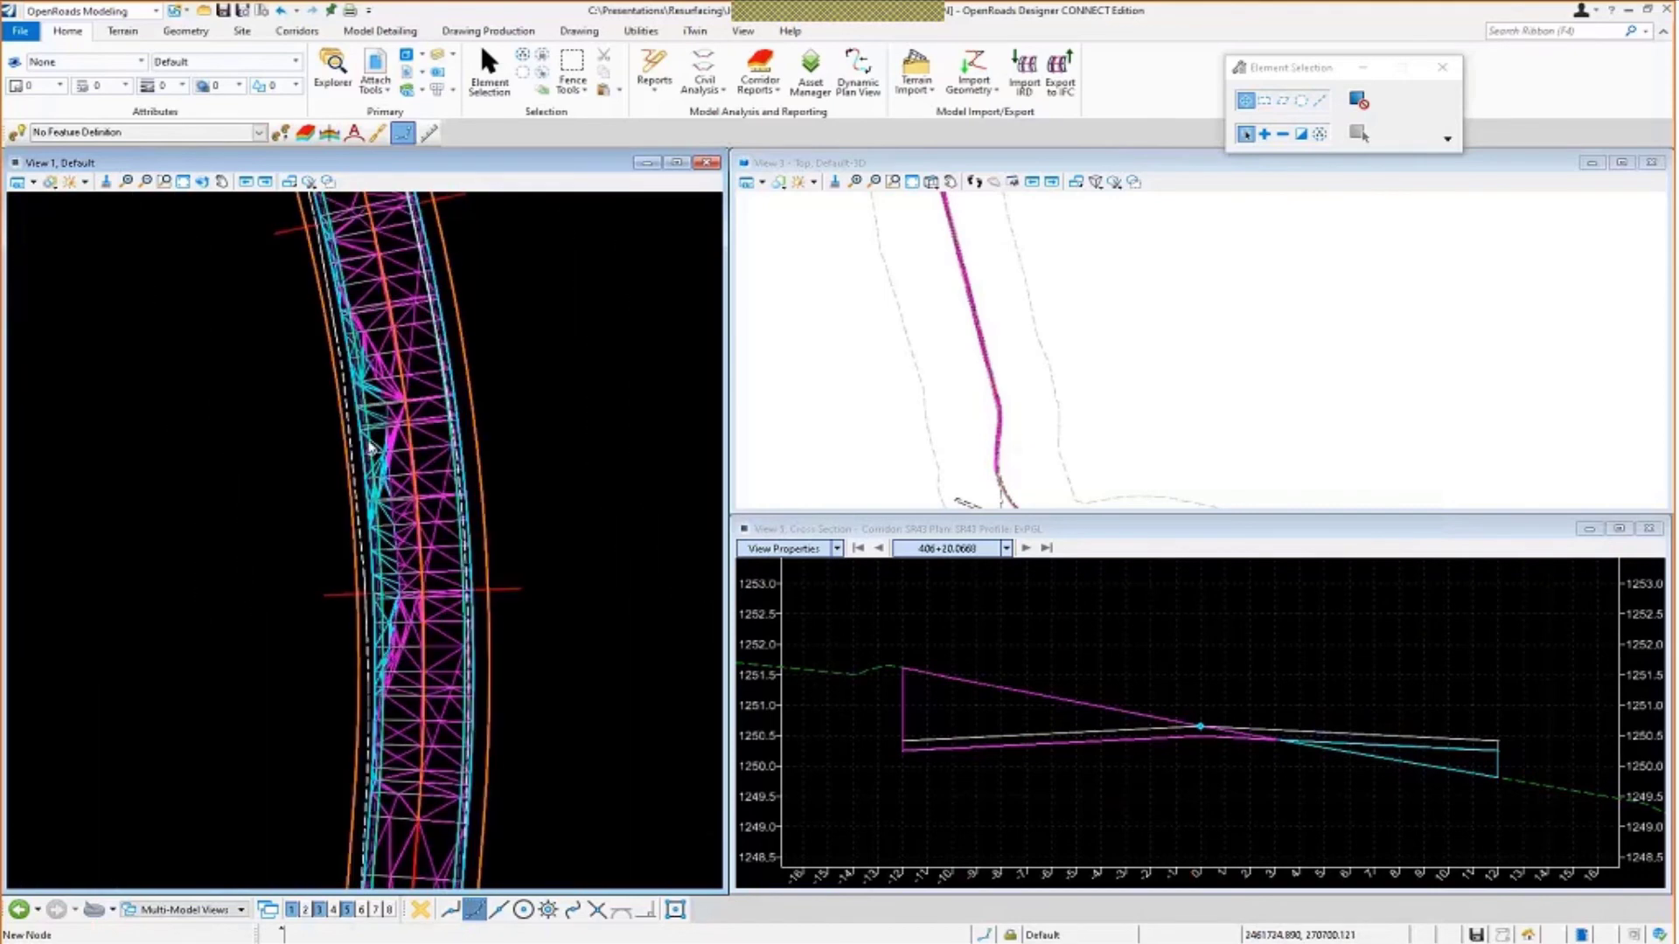
scroll(376, 463, "down", 3)
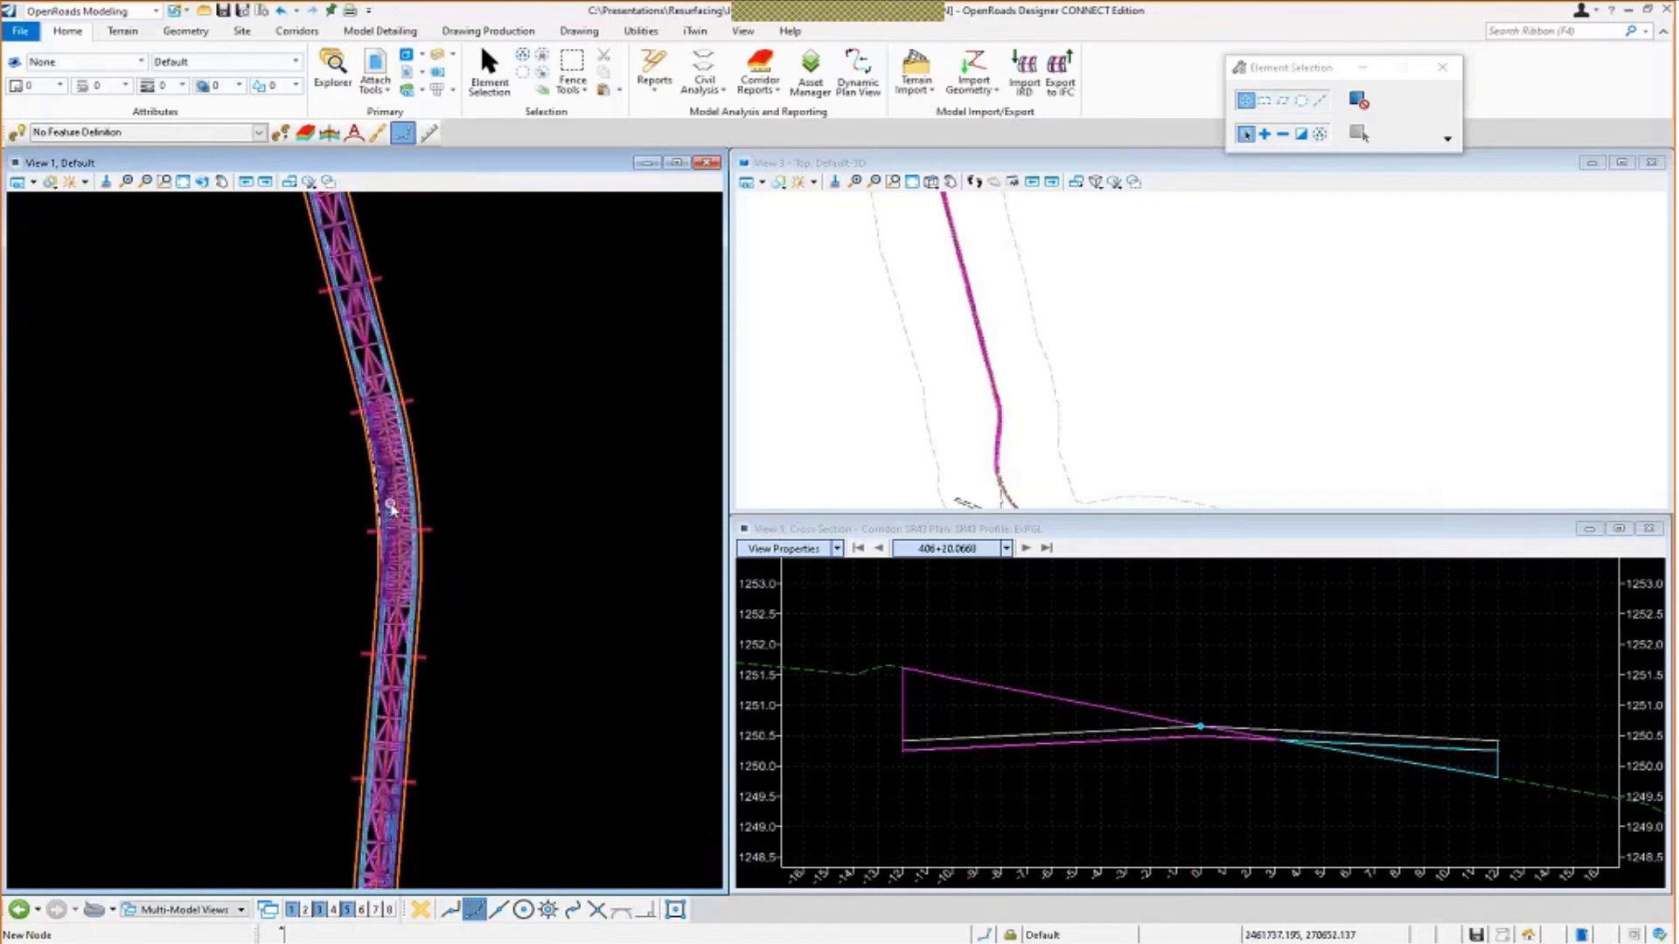
scroll(422, 523, "down", 3)
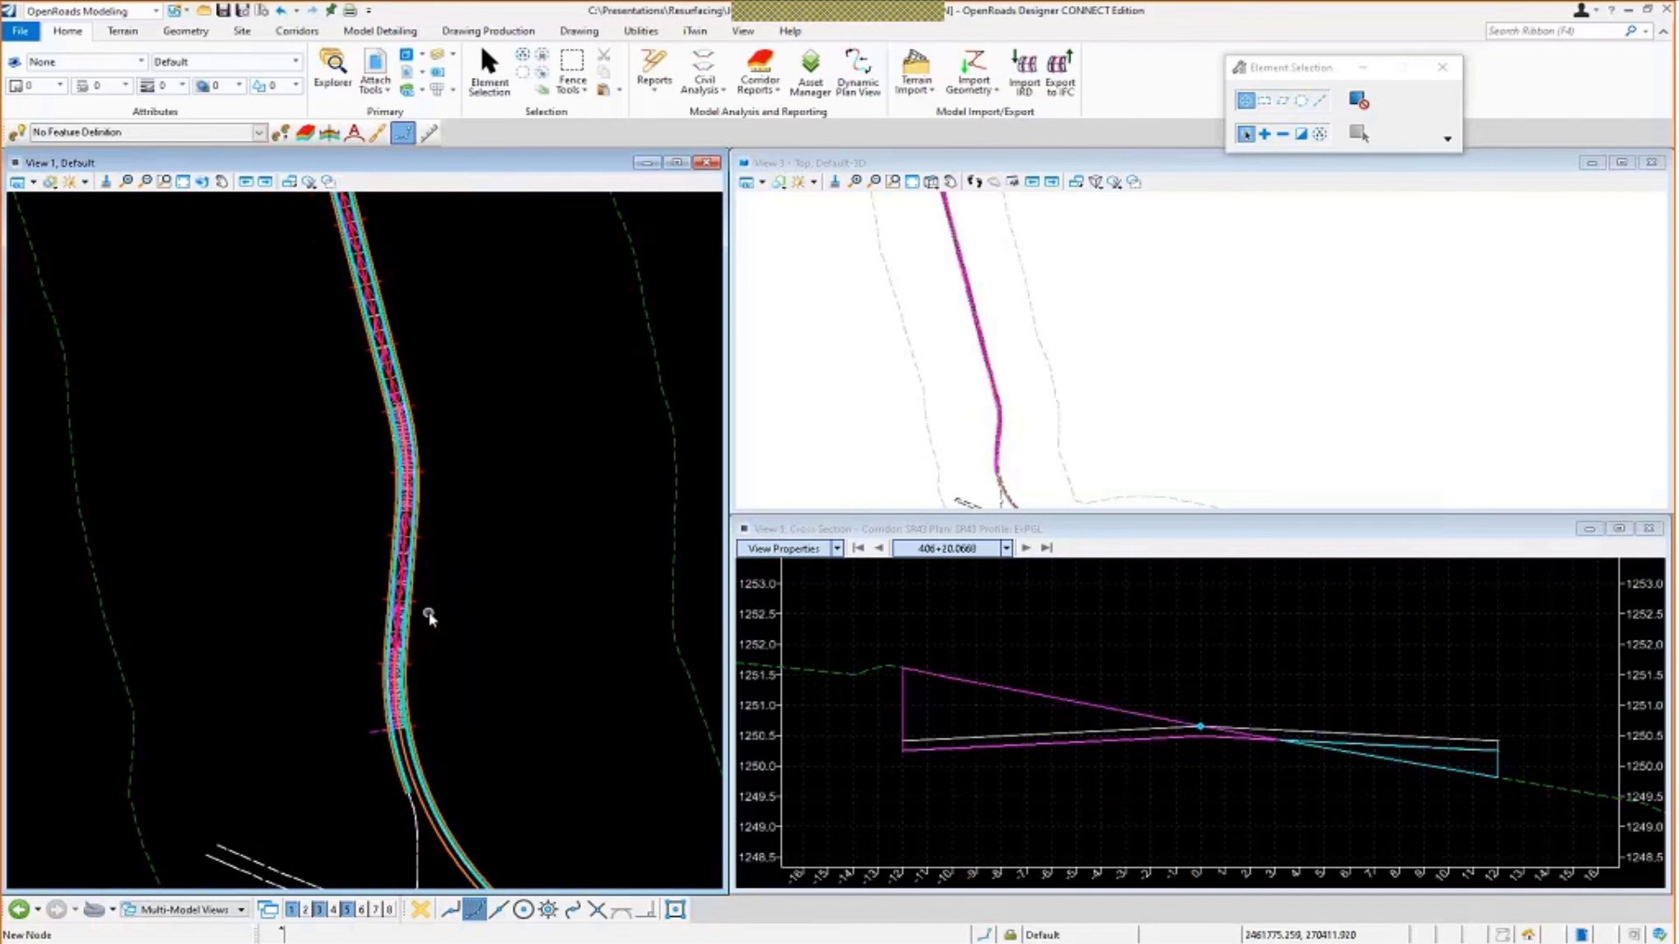
scroll(420, 629, "up", 3)
scroll(421, 630, "up", 1)
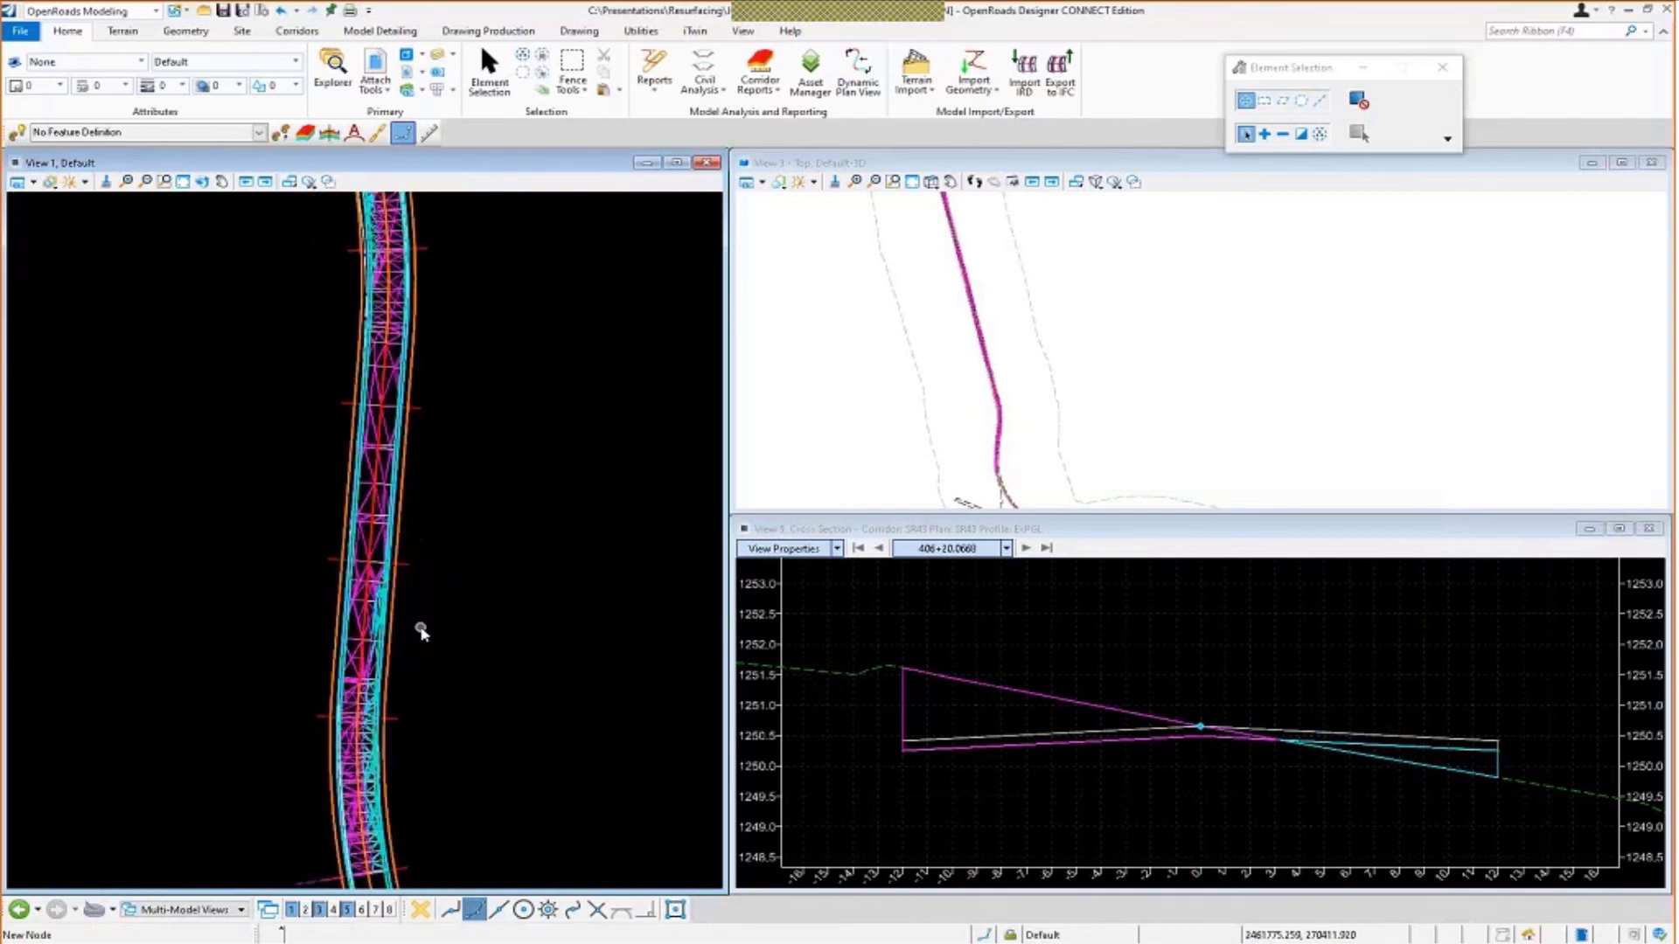
scroll(992, 470, "up", 5)
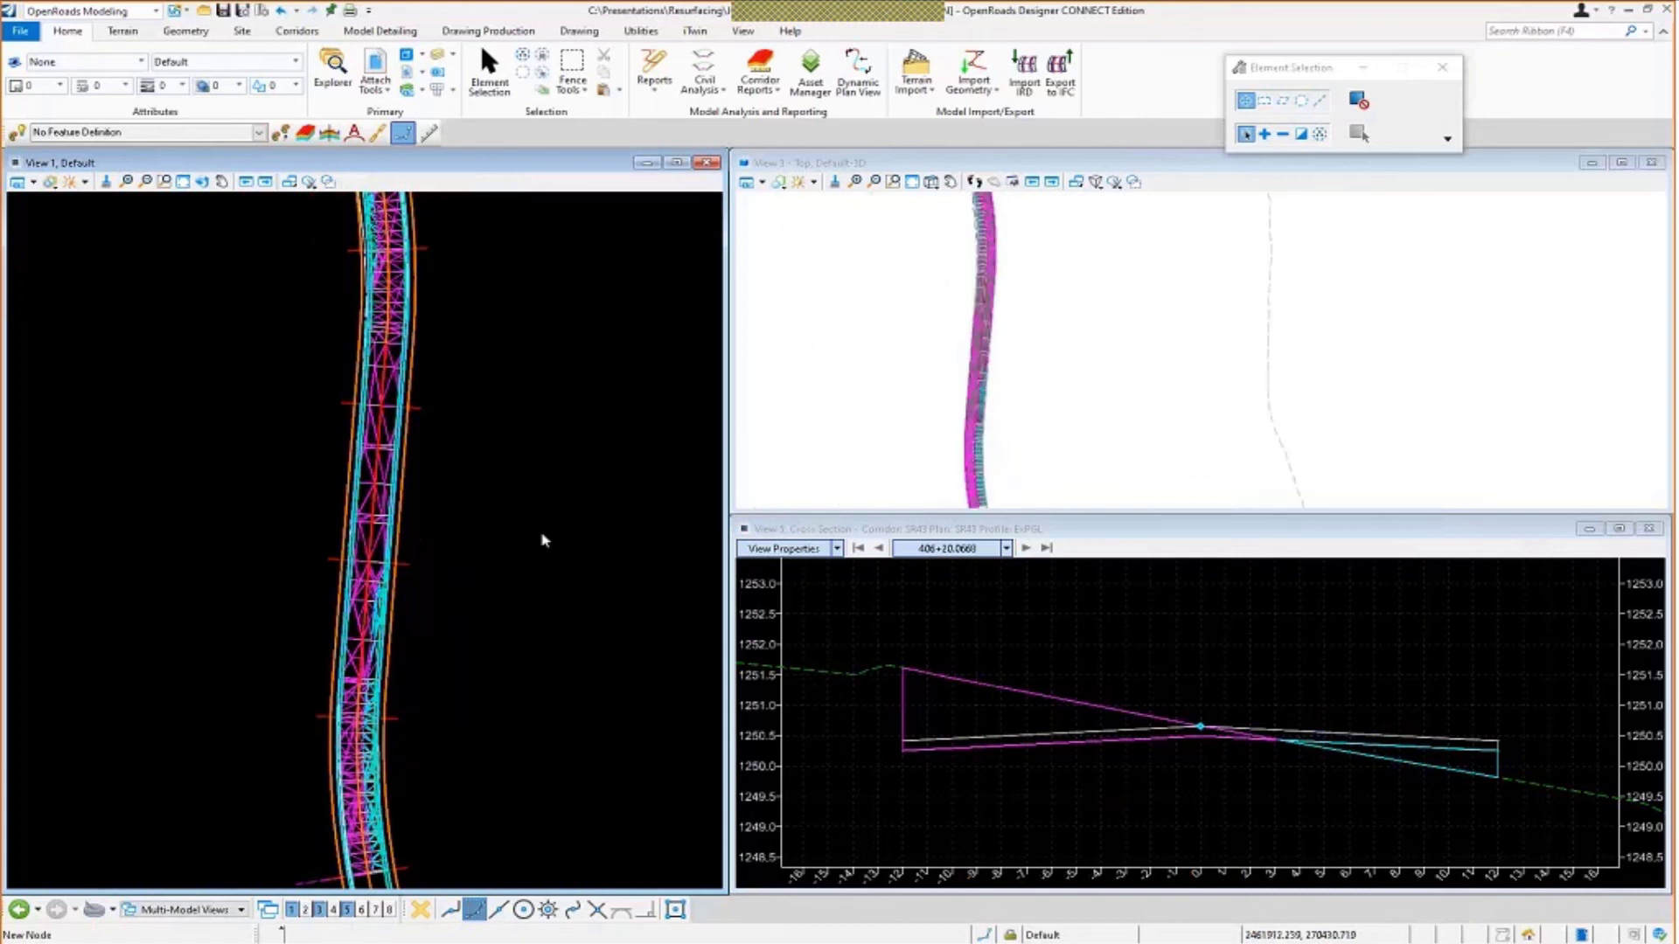
Turn off display of the SR43_Cor_Overlay_Pavt.dgn Default-3D reference and turn SR43_Sup_Mainline.dgn back on in the plan view.
left_click(376, 83)
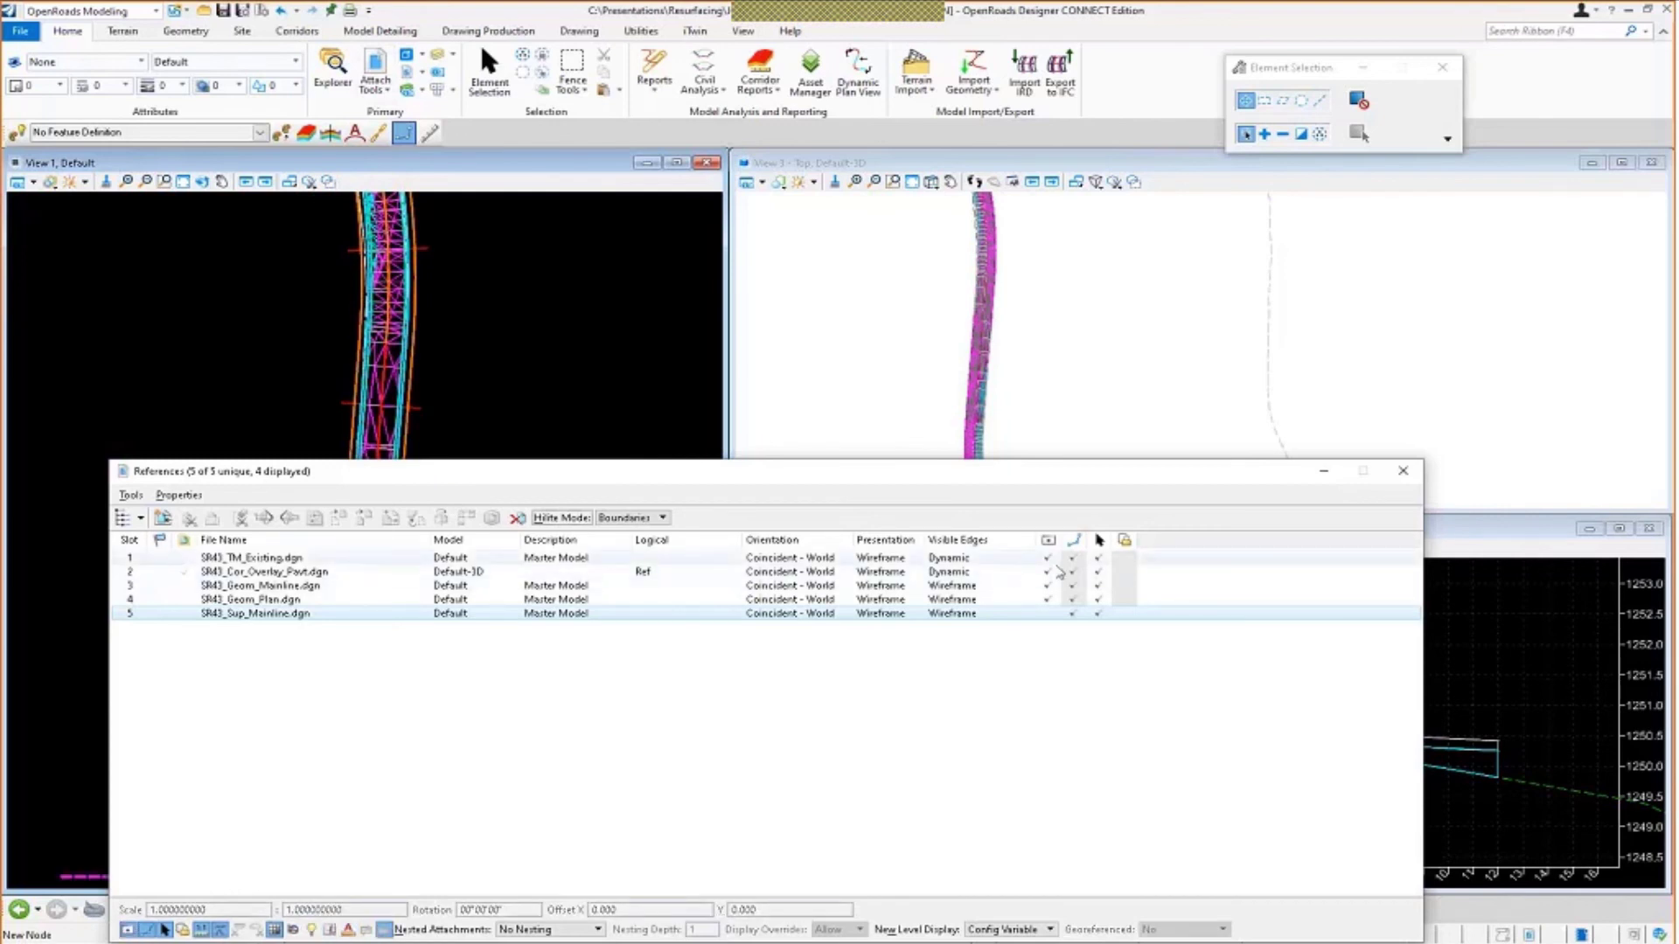
left_click(1047, 572)
left_click(1046, 613)
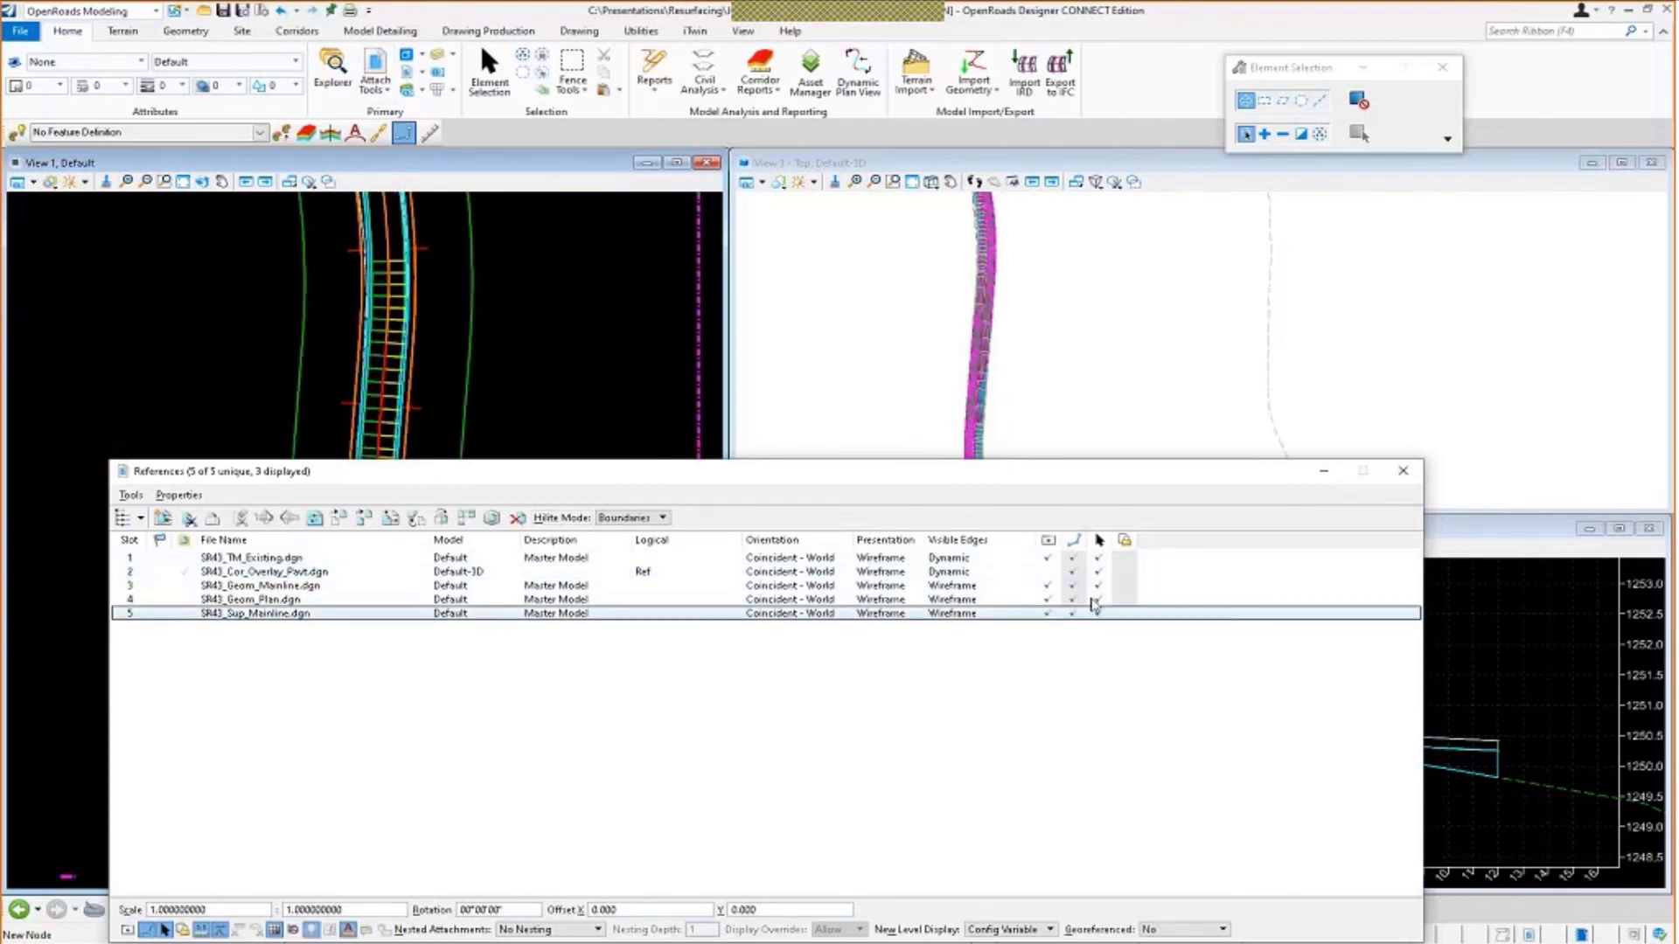
left_click(1403, 473)
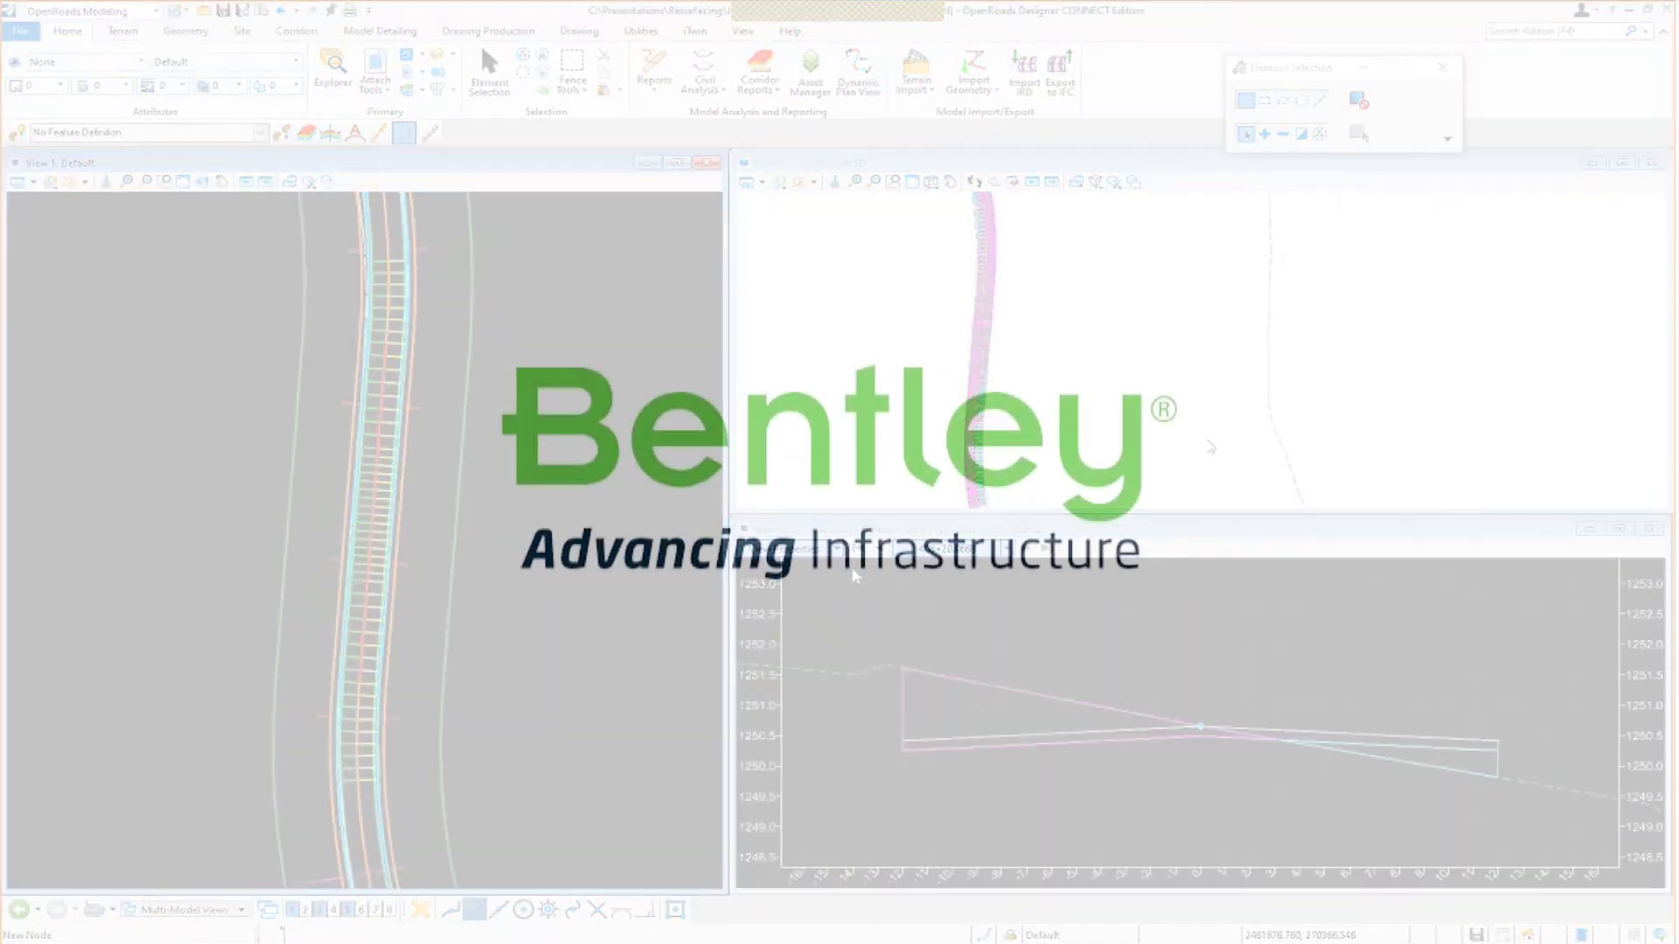